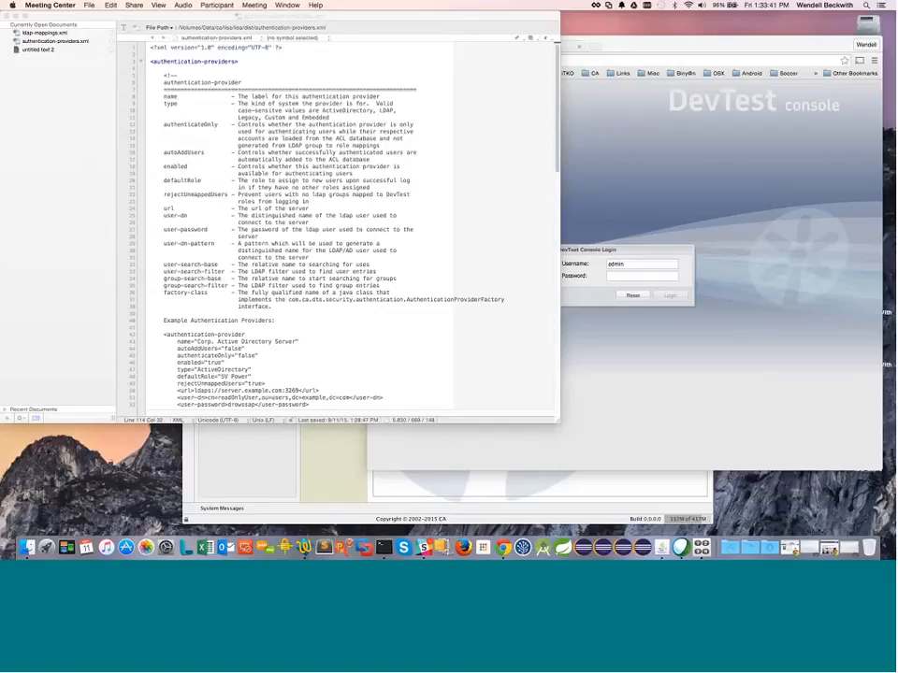
Step: Scroll through the open file, then show ldap-mappings.xml with its SV Power group mapping
scroll(316, 182, "down", 2)
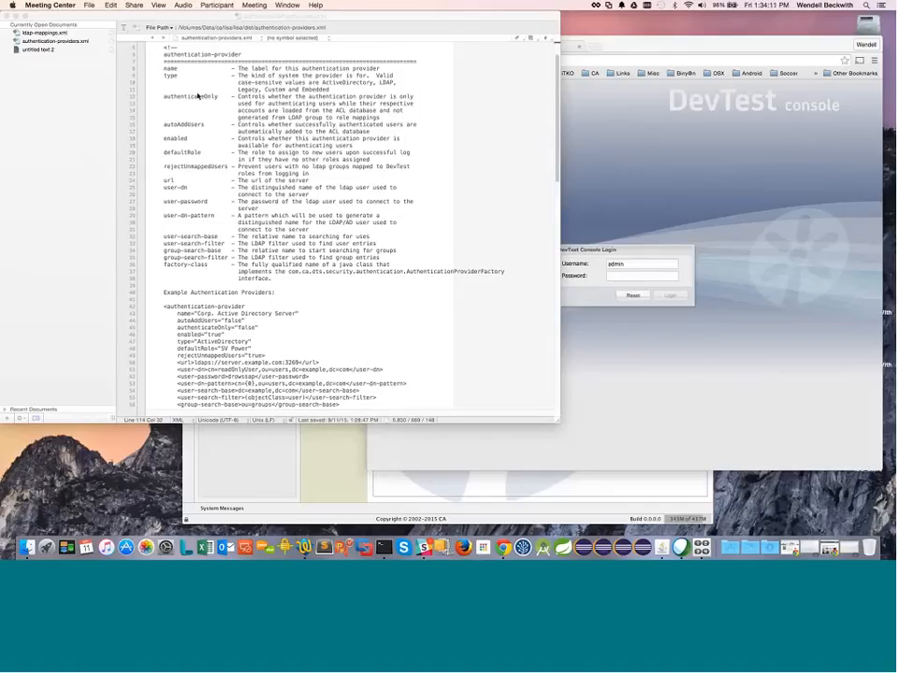
scroll(206, 96, "down", 1)
scroll(206, 96, "down", 10)
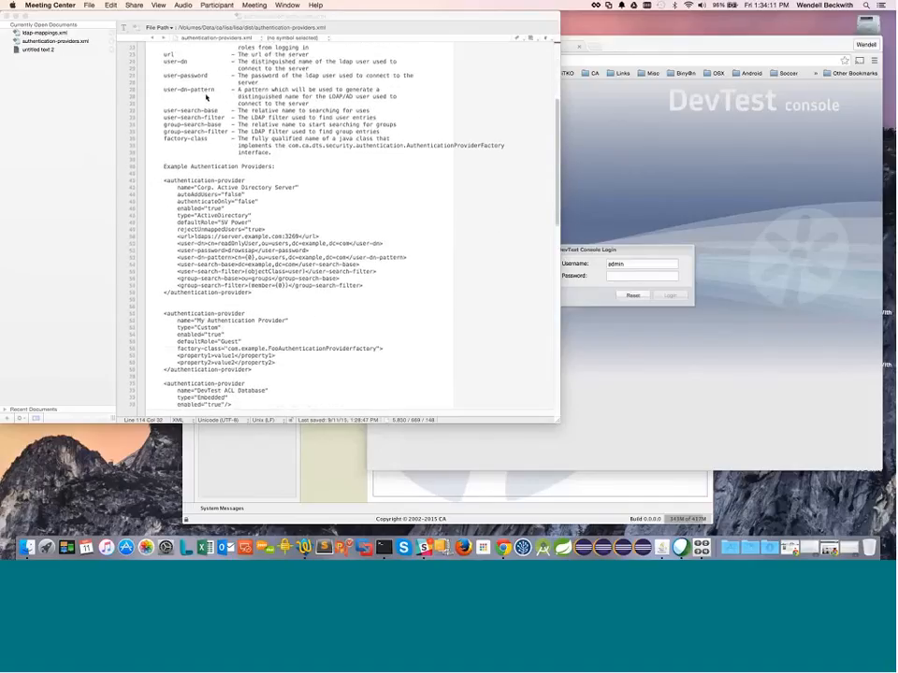
scroll(205, 96, "down", 12)
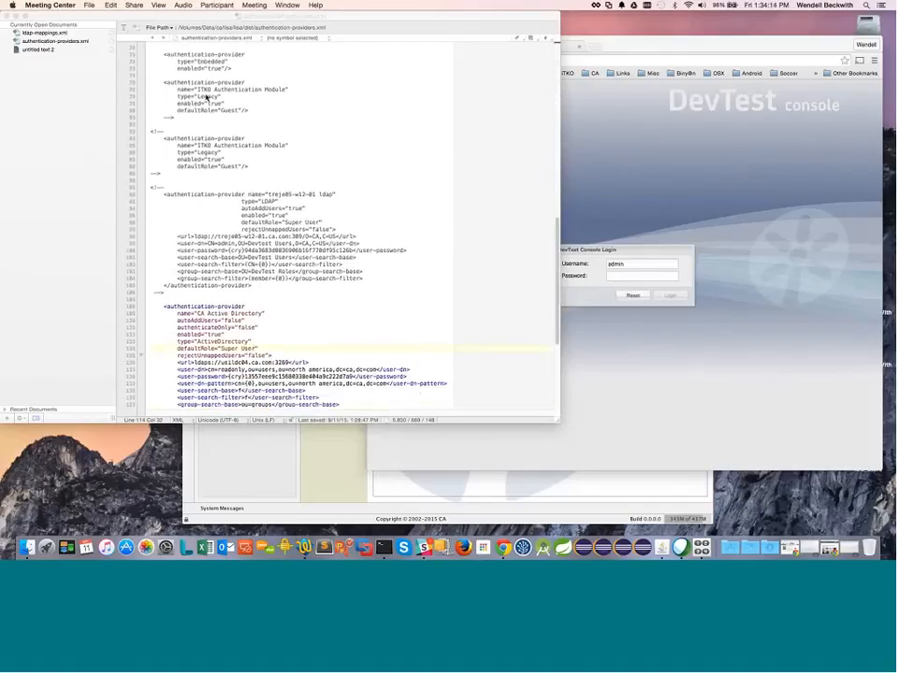
scroll(206, 96, "down", 3)
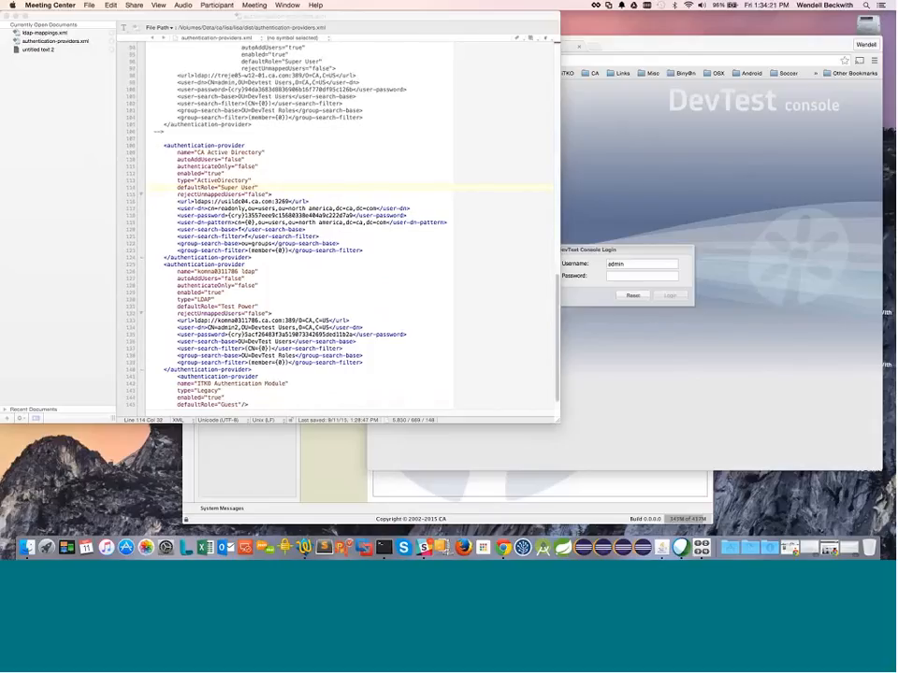
scroll(229, 369, "down", 3)
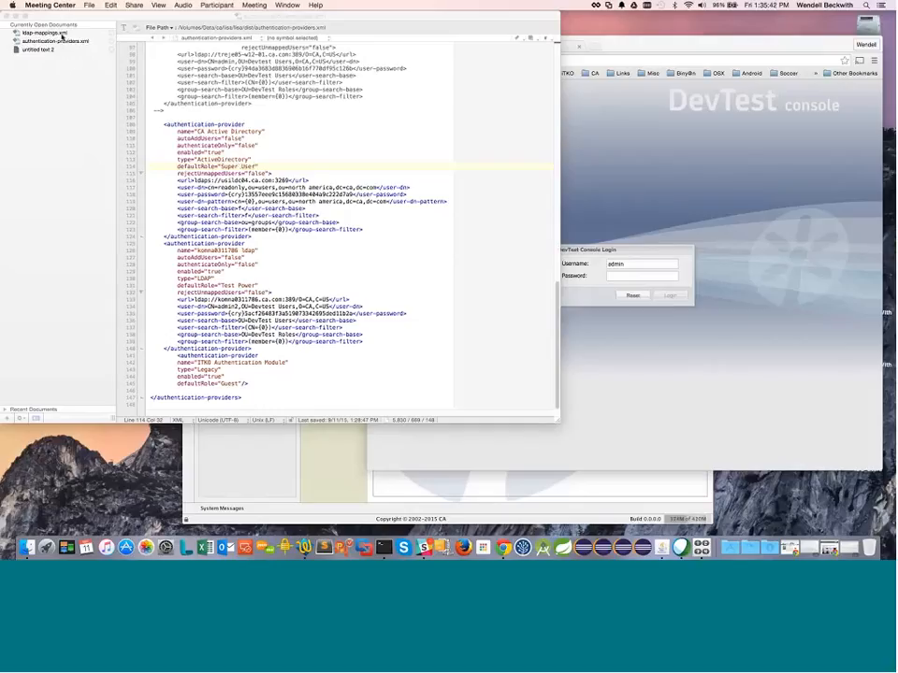
left_click(61, 36)
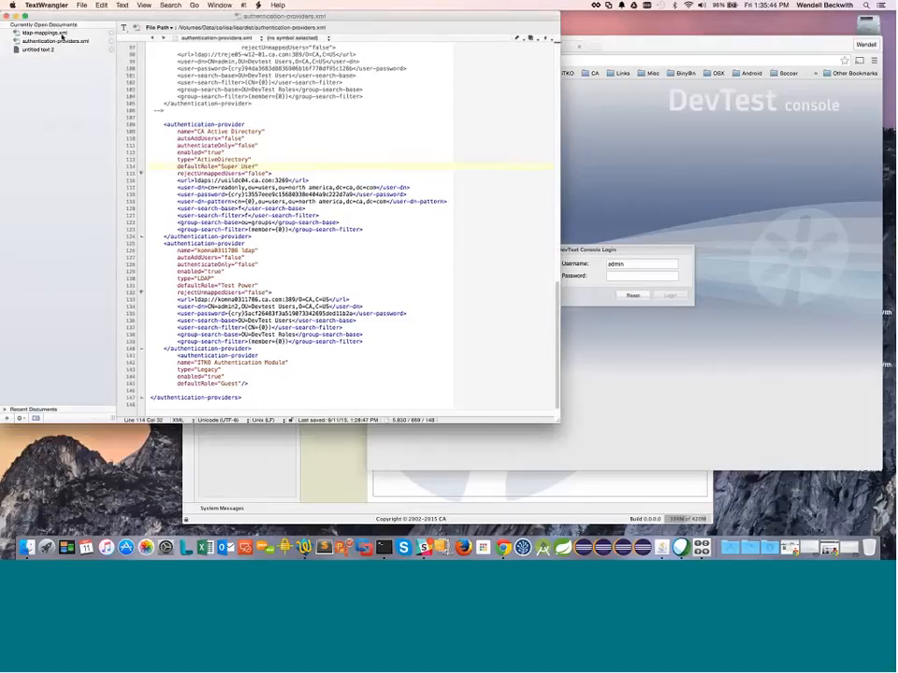
left_click(62, 33)
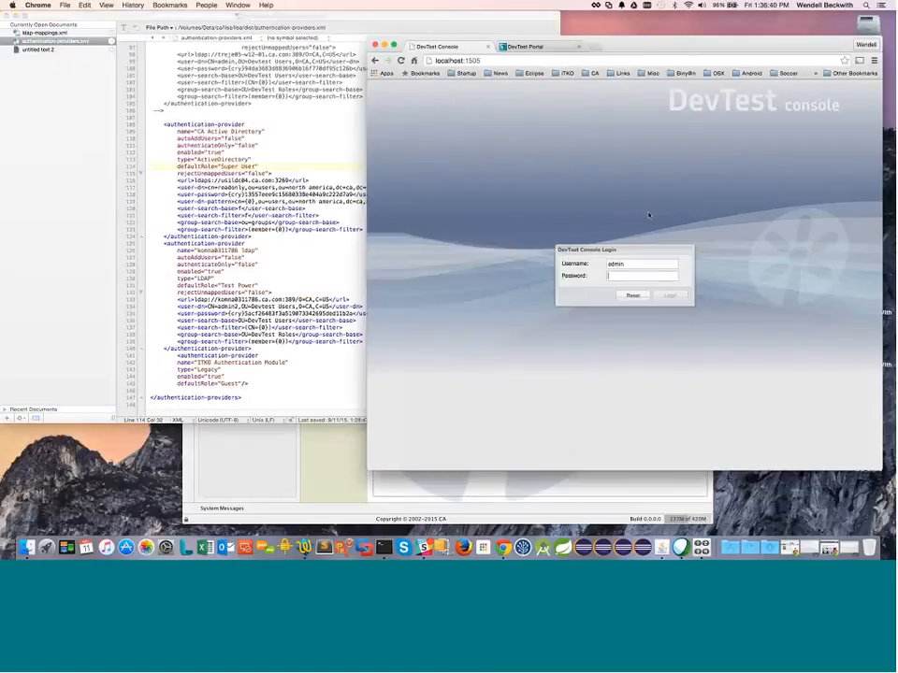
Step: Log in to DevTest Console with the admin password and list the seven DevTest users
left_click(653, 274)
key("Return")
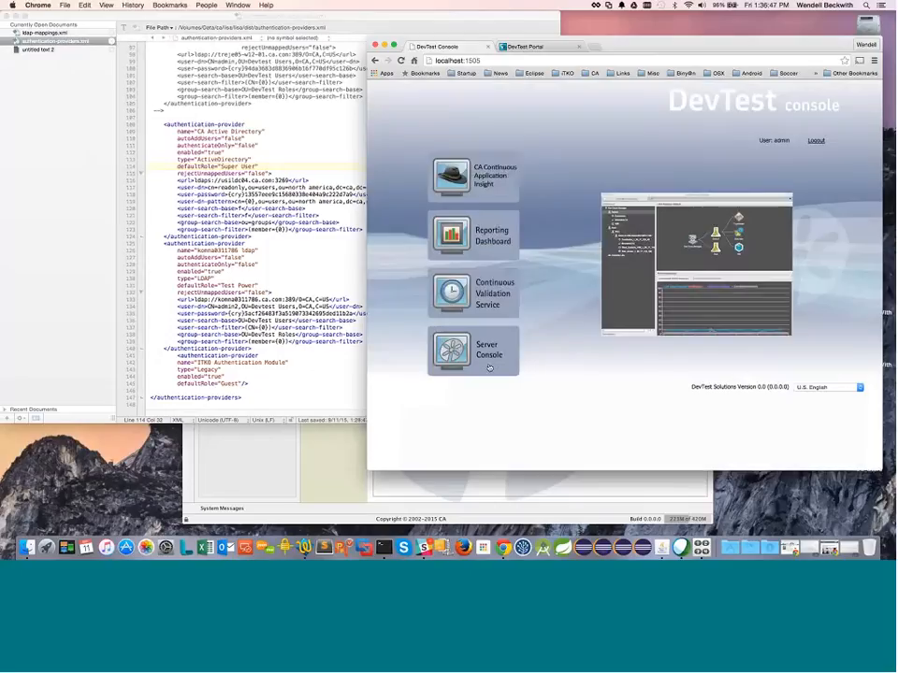
left_click(488, 366)
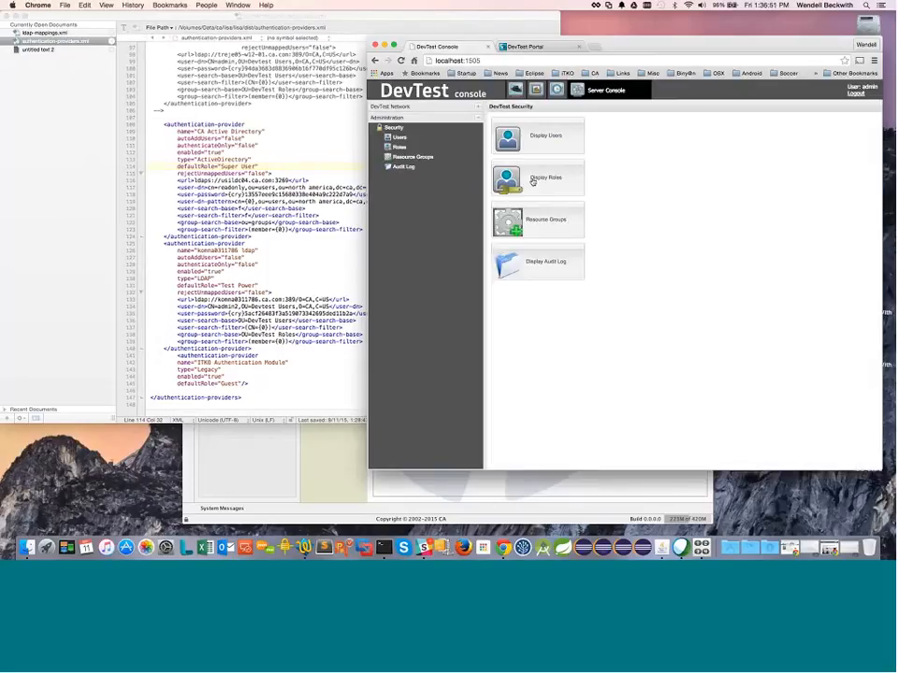
left_click(544, 141)
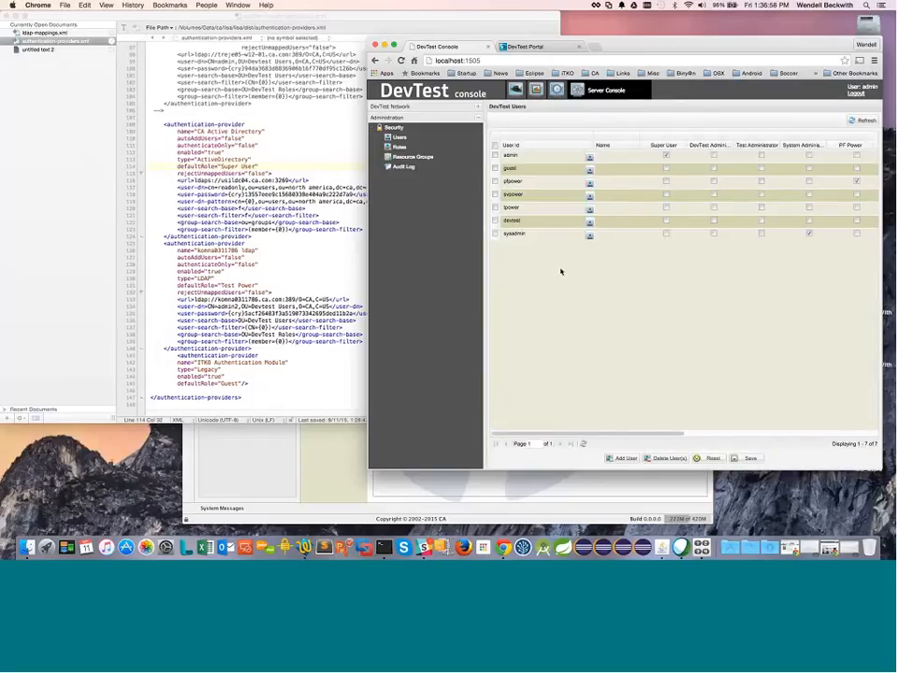
left_click(302, 458)
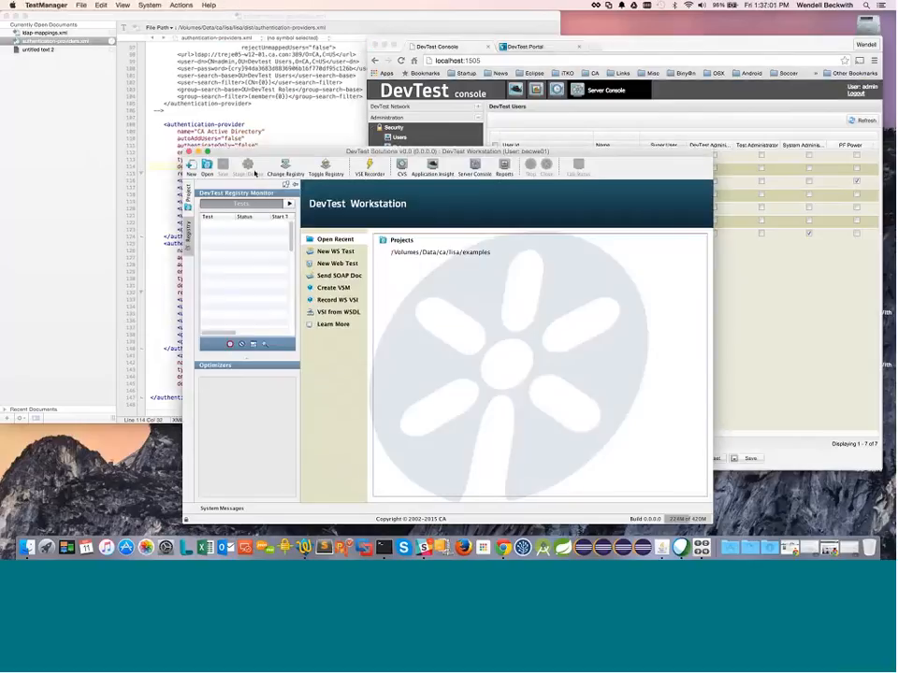
Step: Reconnect Workstation to the registry, logging in as the second admin LDAP user
left_click(287, 169)
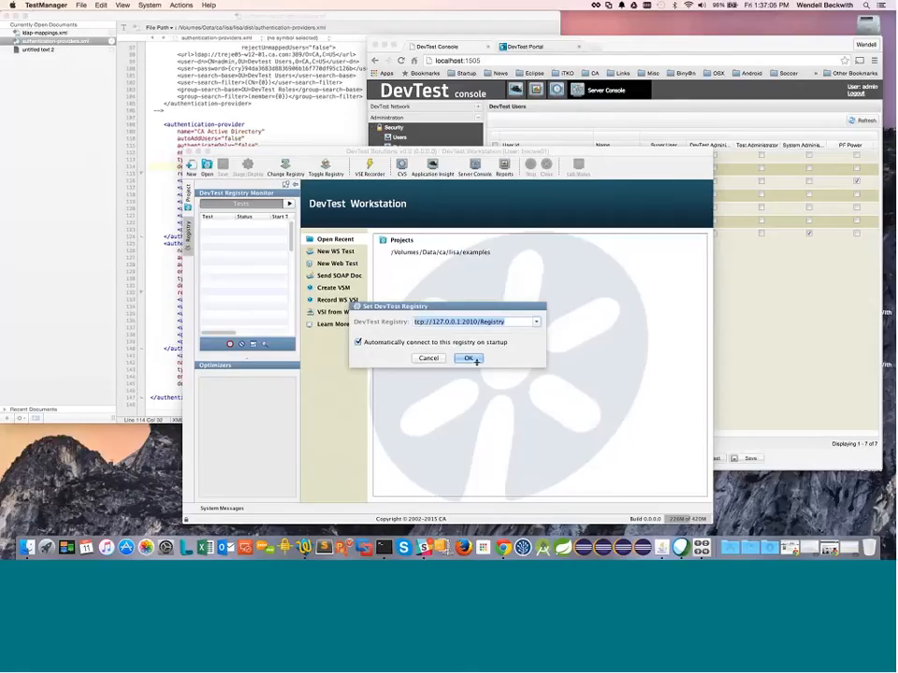
left_click(475, 361)
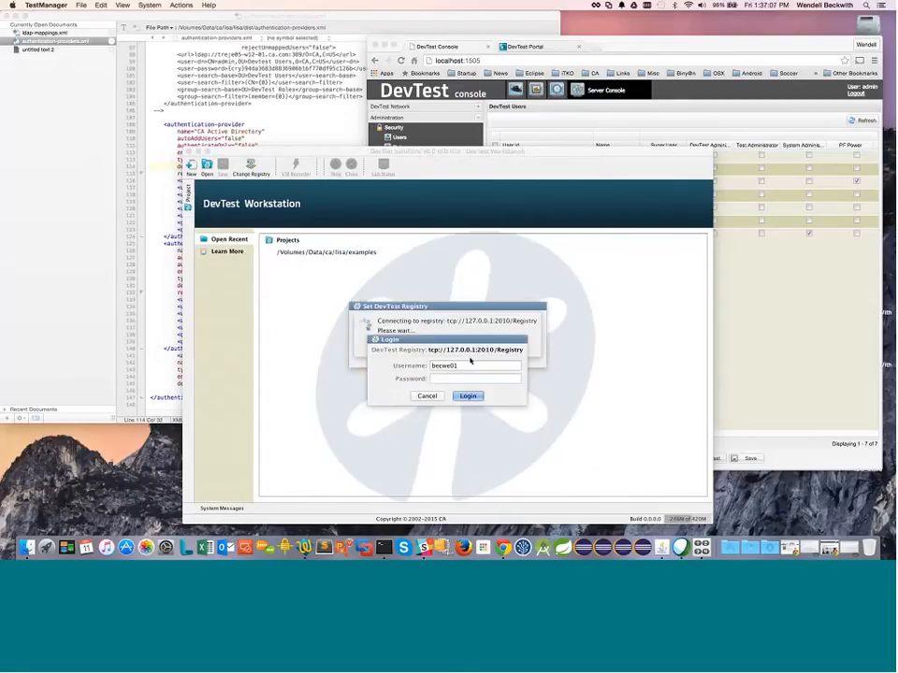
type("admin2")
key("Tab")
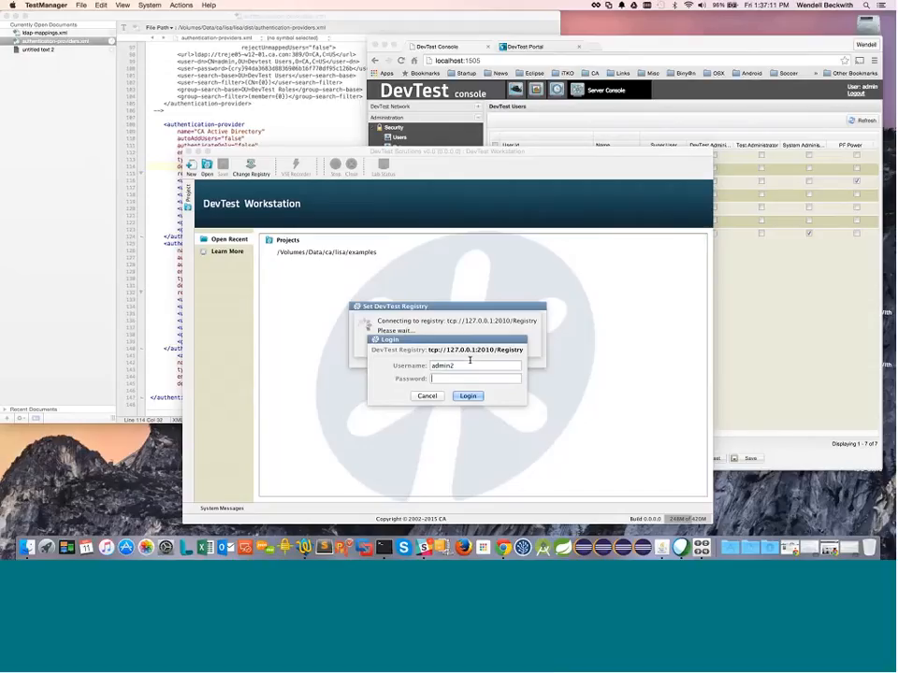
type("••••••")
key("Return")
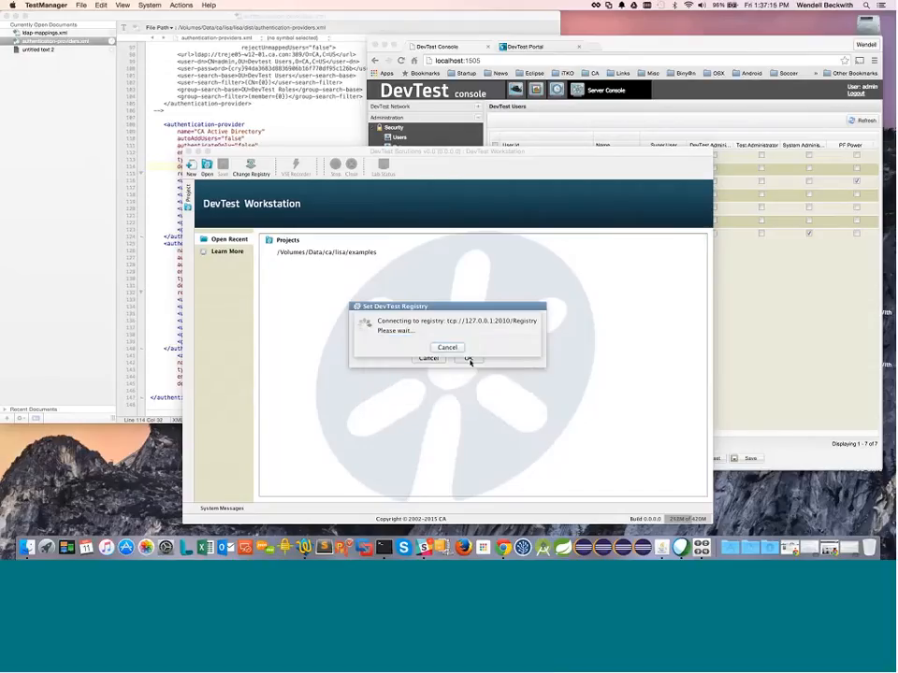
left_click(468, 359)
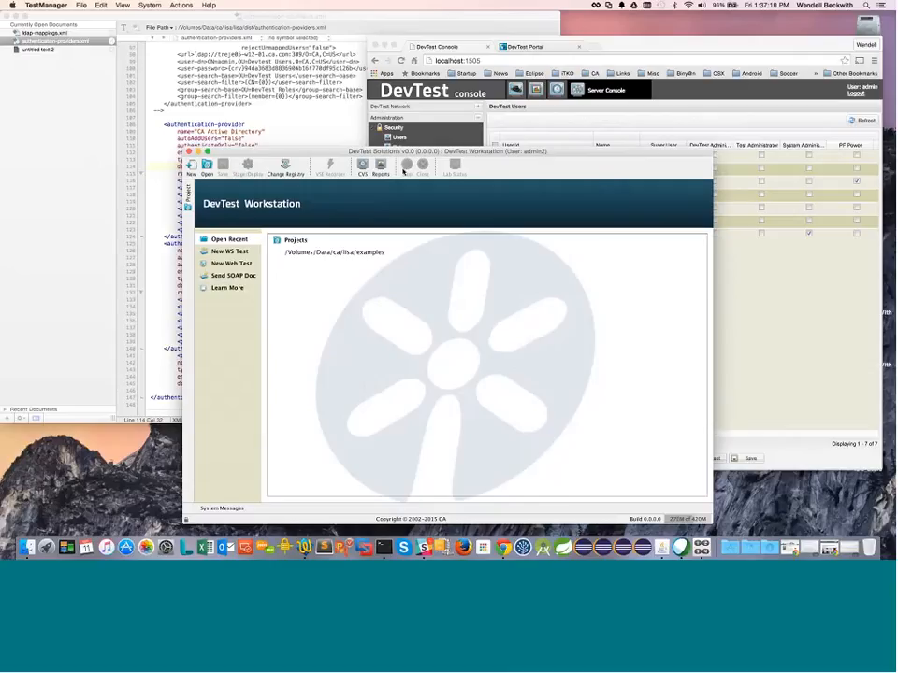
left_click(174, 171)
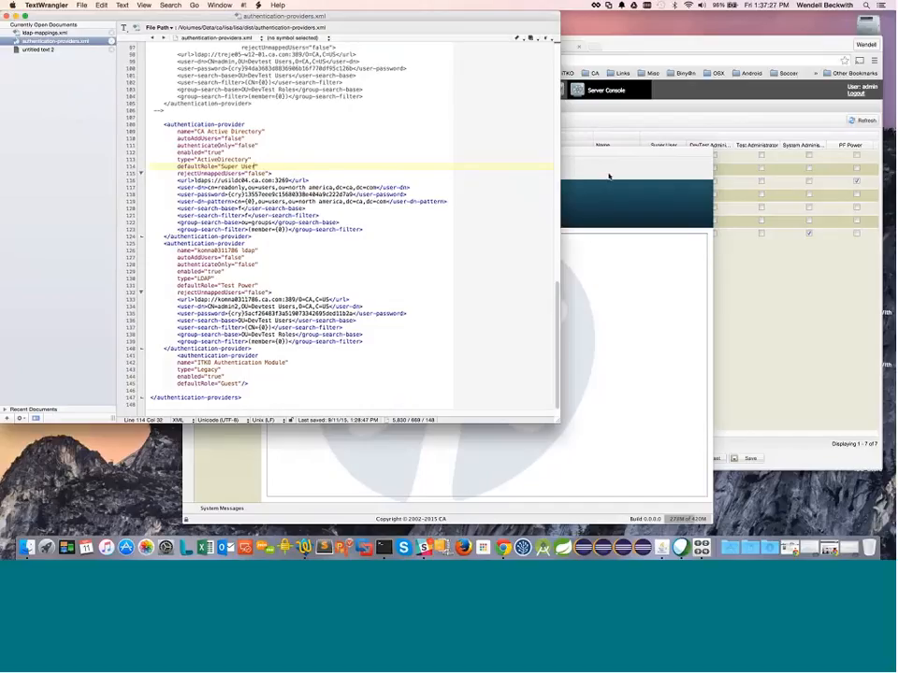
Step: View the current user's security permissions in Workstation, which list the Test Power role
left_click(663, 176)
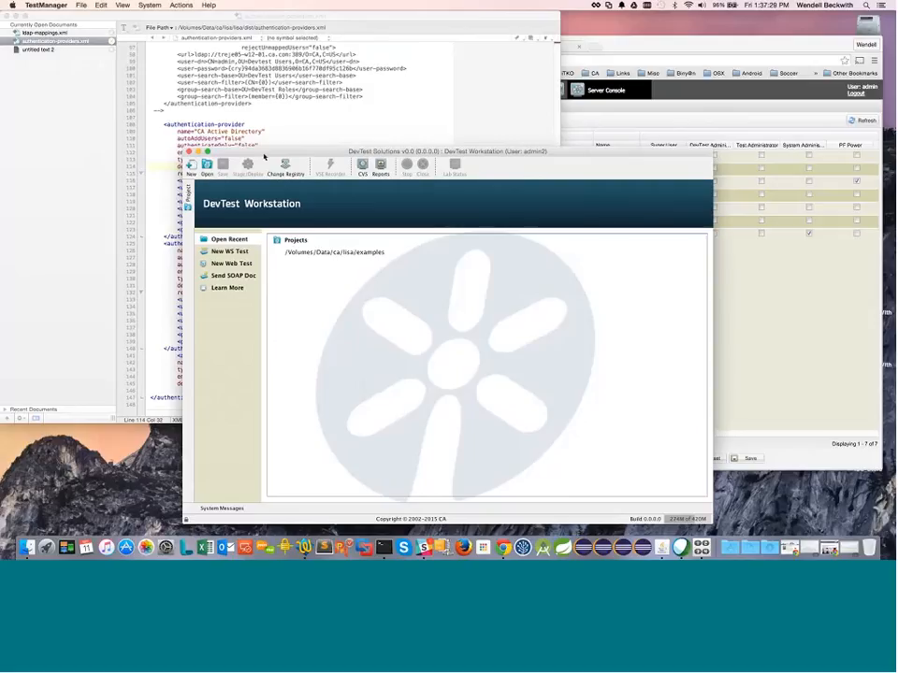
left_click_drag(286, 152, 396, 158)
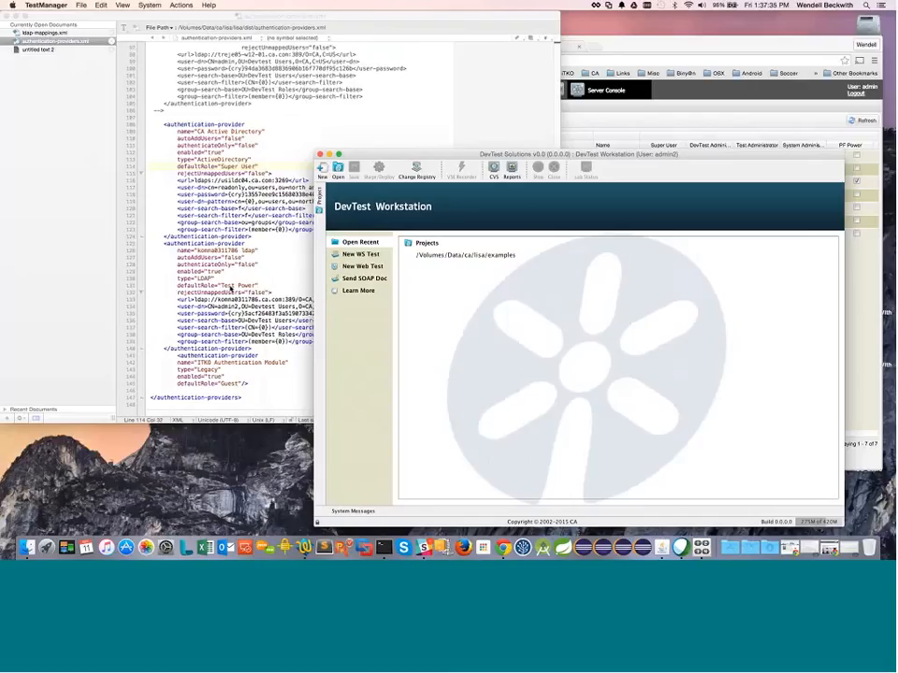
left_click_drag(363, 154, 259, 140)
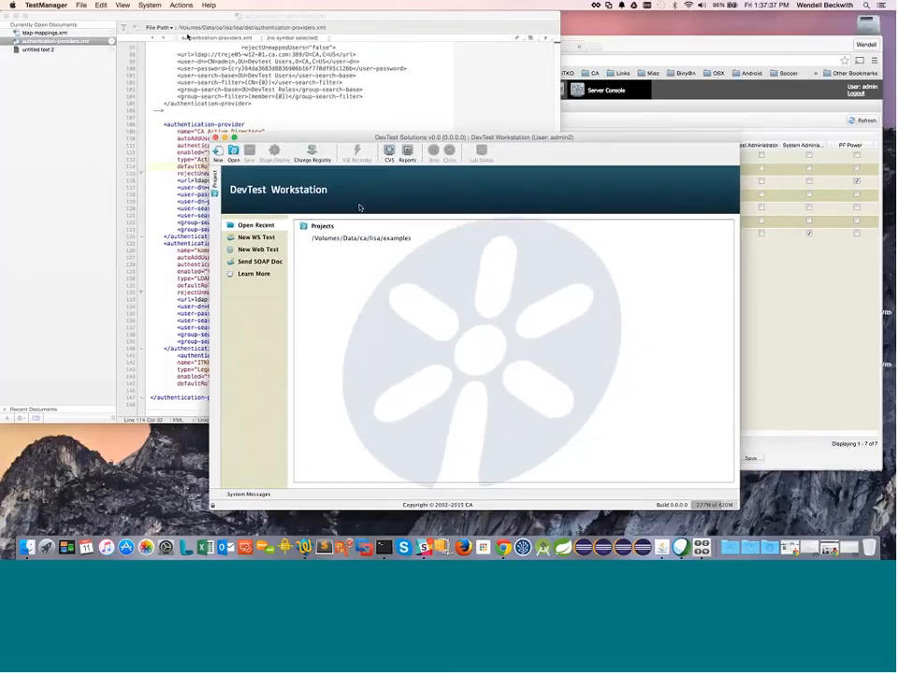
left_click(149, 5)
left_click(172, 75)
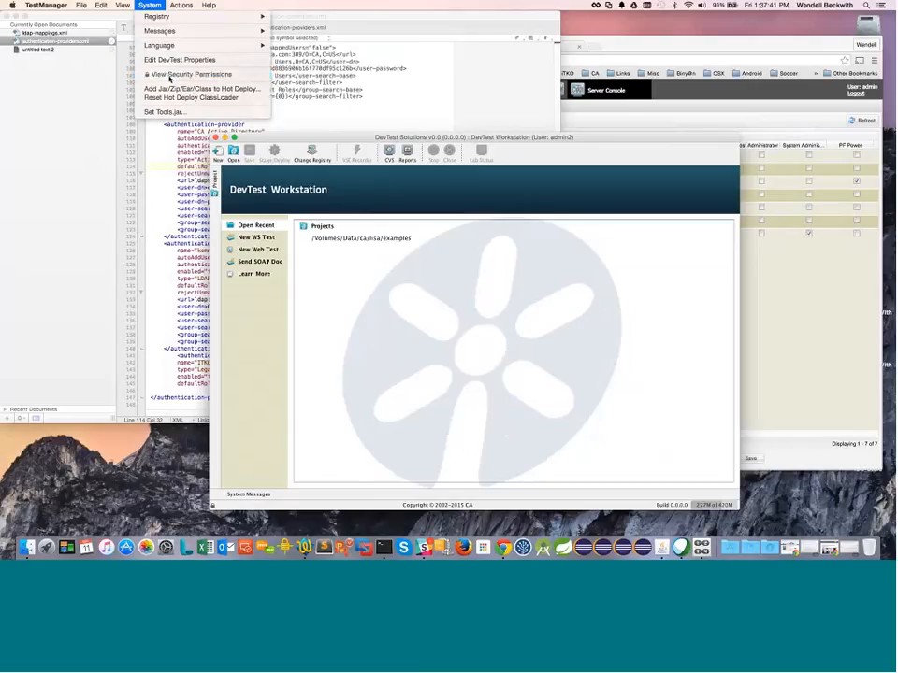
scroll(521, 391, "down", 5)
scroll(581, 423, "down", 10)
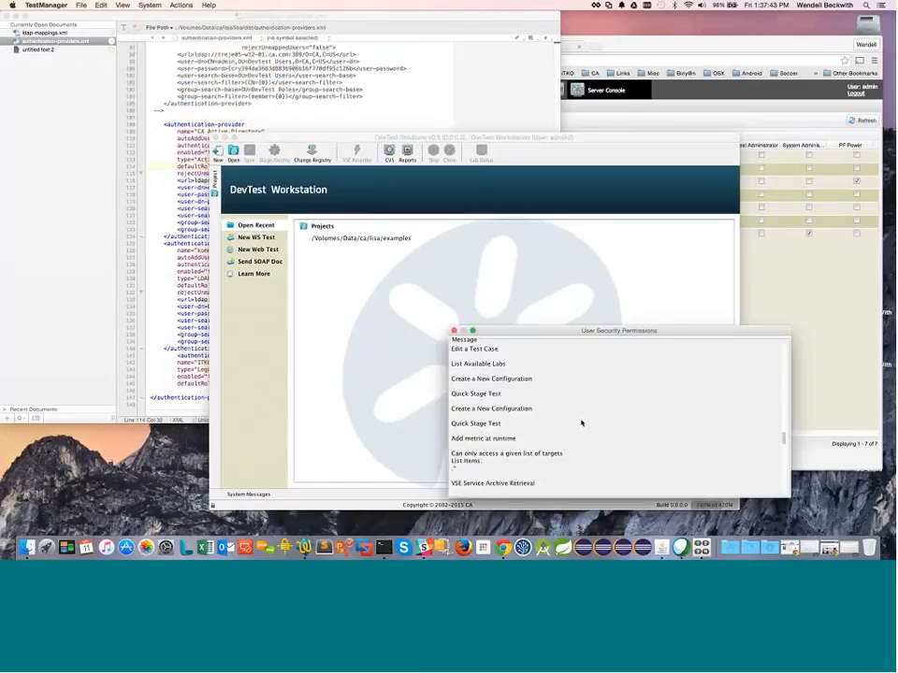
scroll(580, 424, "up", 10)
scroll(580, 423, "up", 5)
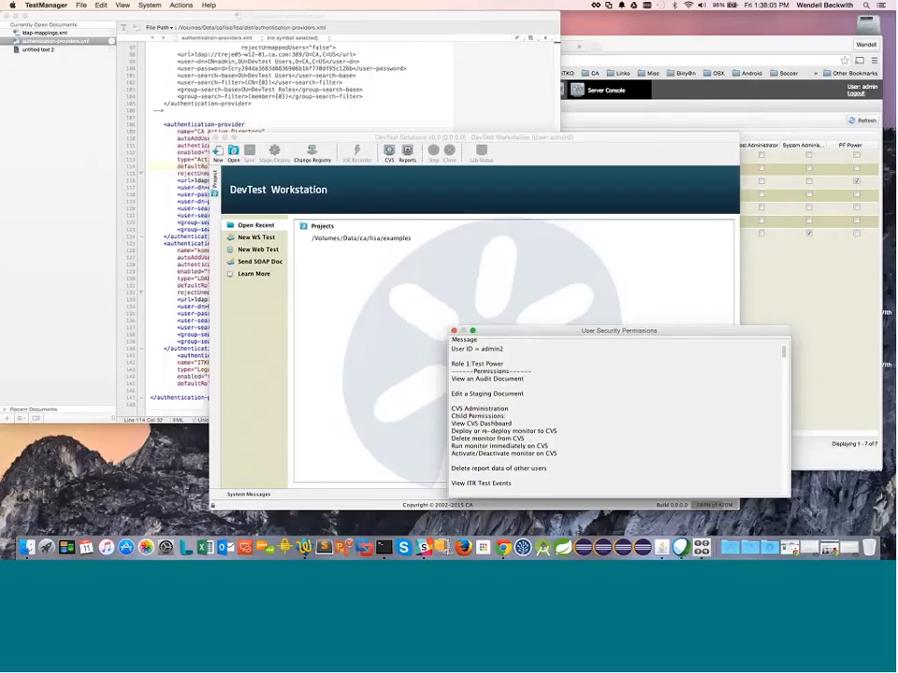
left_click(181, 292)
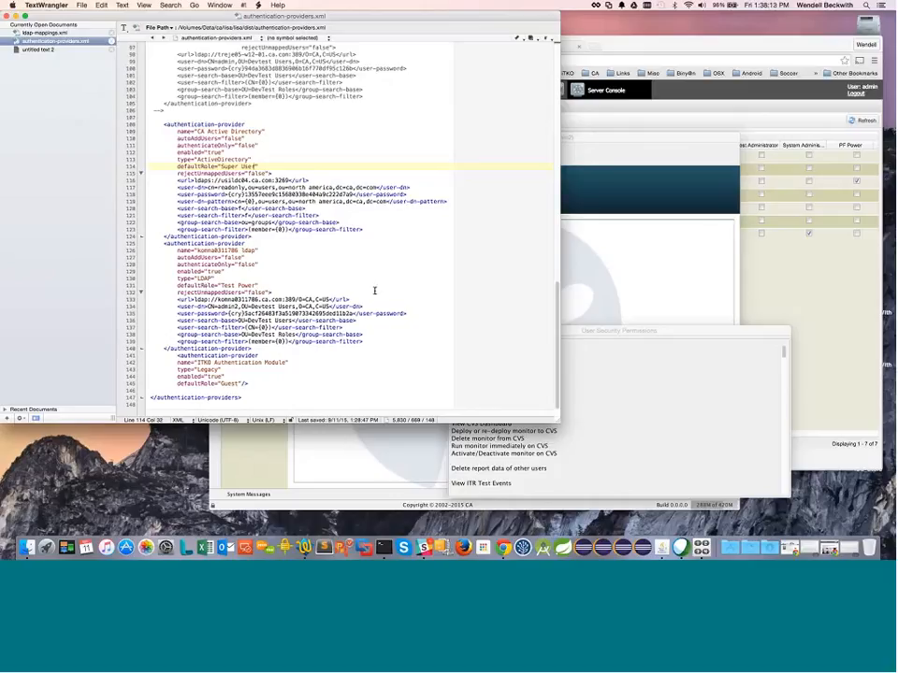
Step: Change rejectUnmappedUsers on line 132 of authentication-providers.xml from false to true
double_click(254, 293)
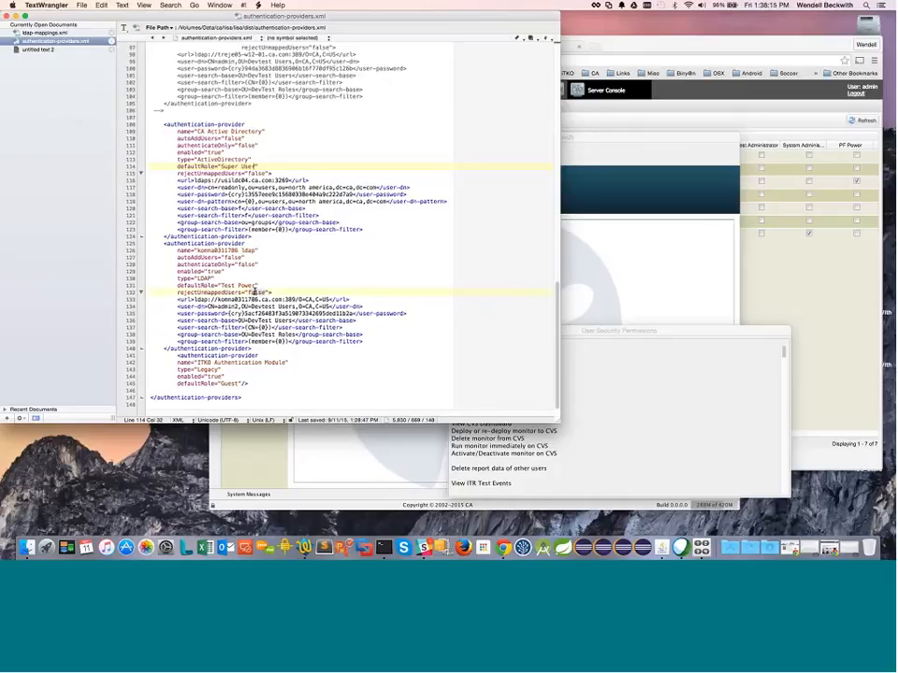
type("true")
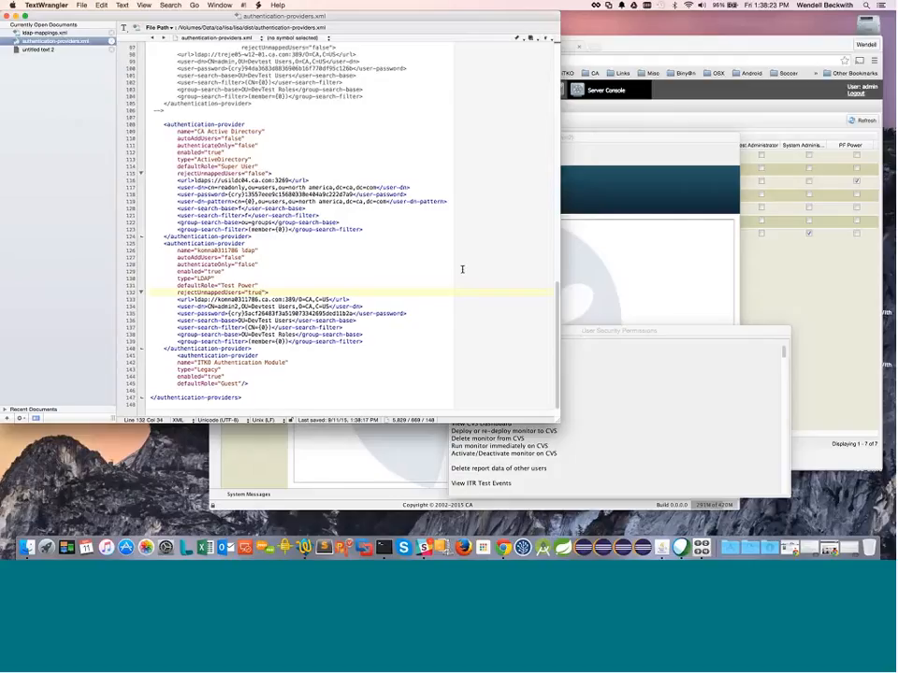
Step: Close the permissions window and retry the registry login, which fails with an authentication error
left_click(622, 162)
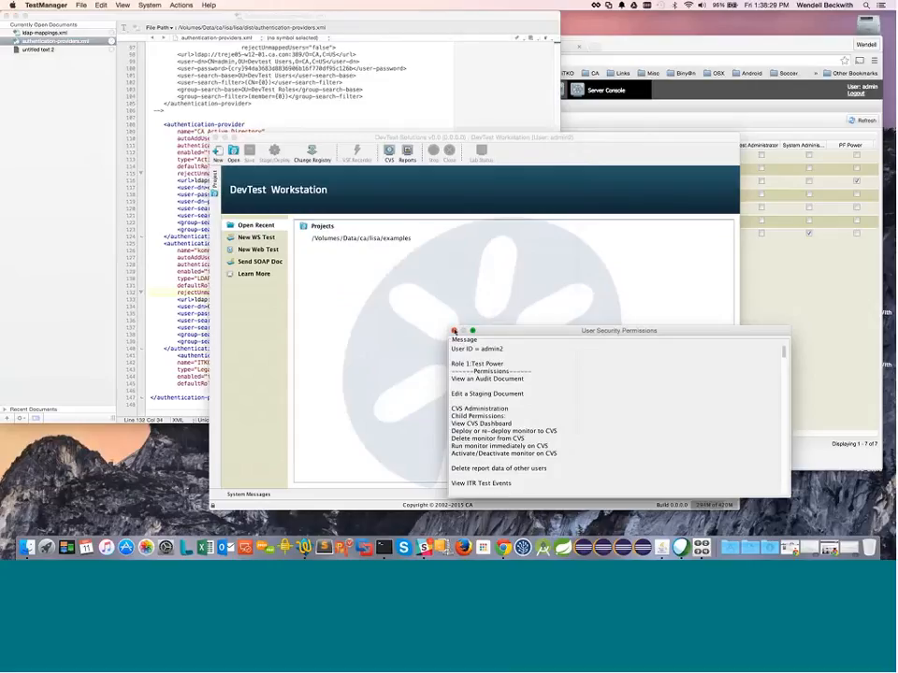
left_click(453, 331)
left_click(311, 152)
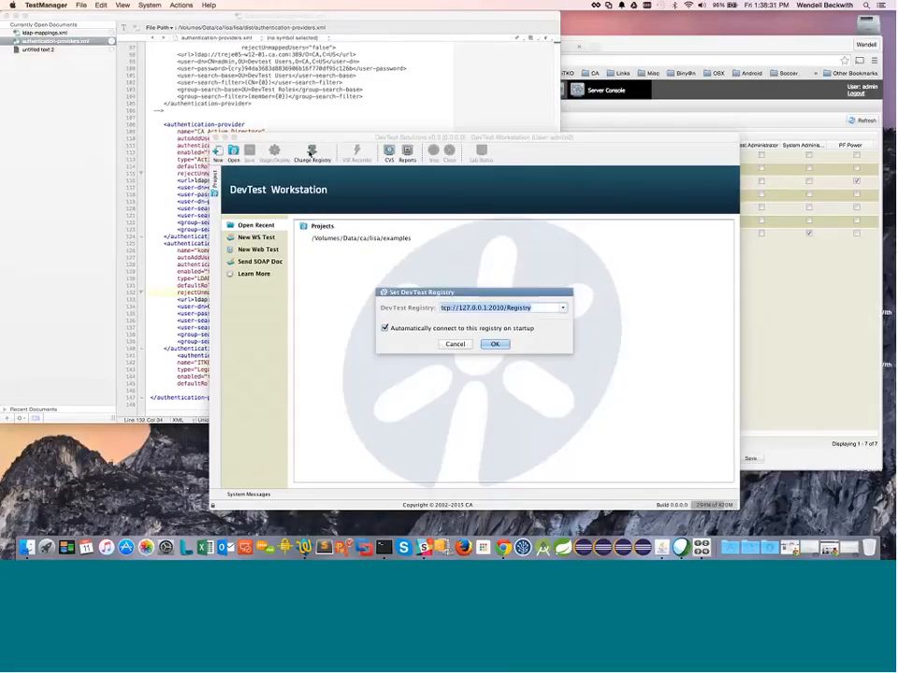
left_click(495, 344)
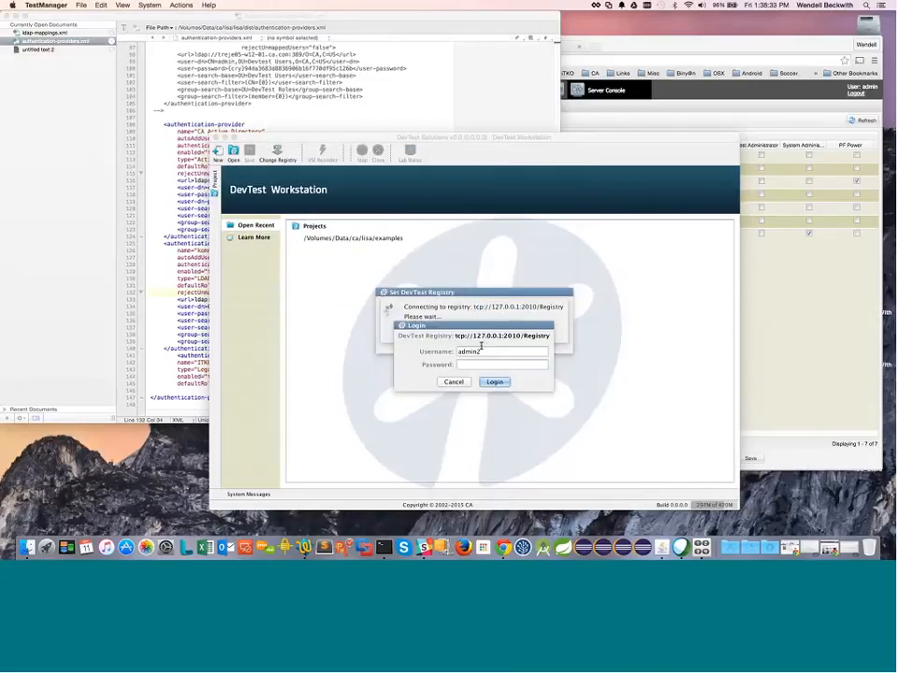
left_click(484, 363)
type("testn2")
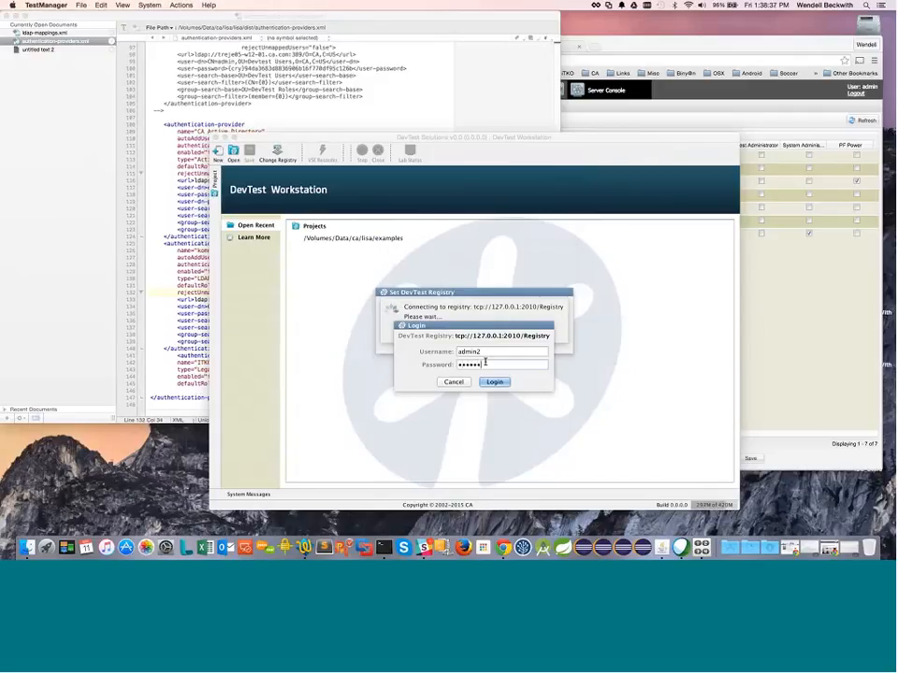
key("Return")
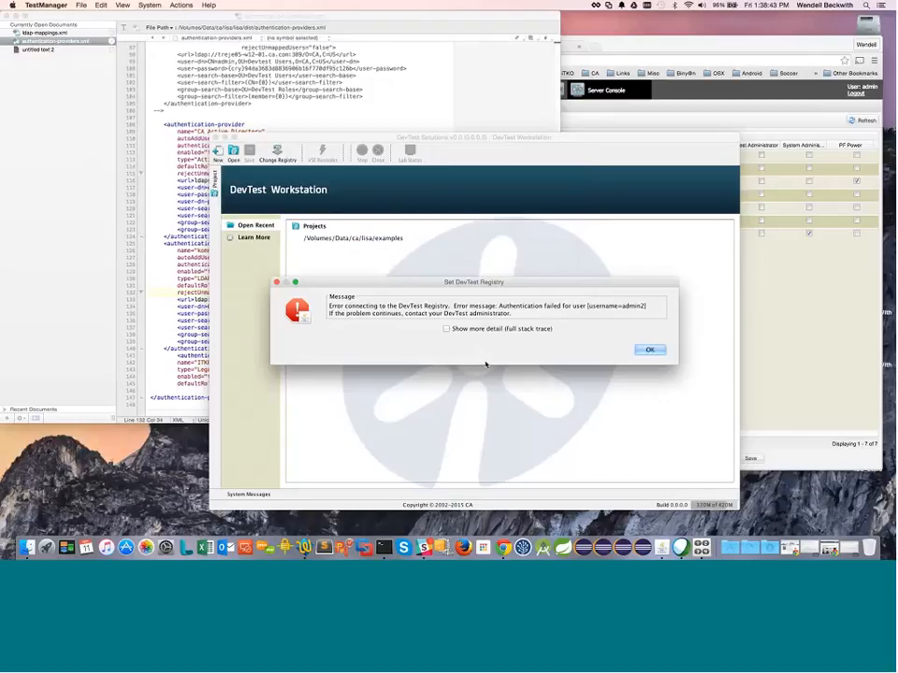
left_click(650, 349)
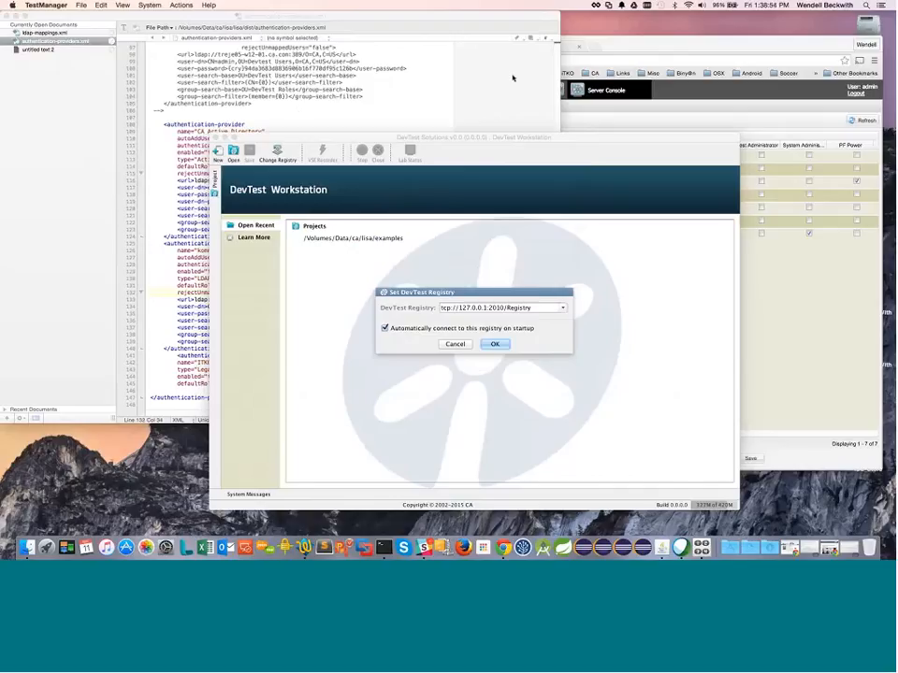
Step: Reconnect to the registry, then revert rejectUnmappedUsers to false and save authentication-providers.xml
left_click(494, 343)
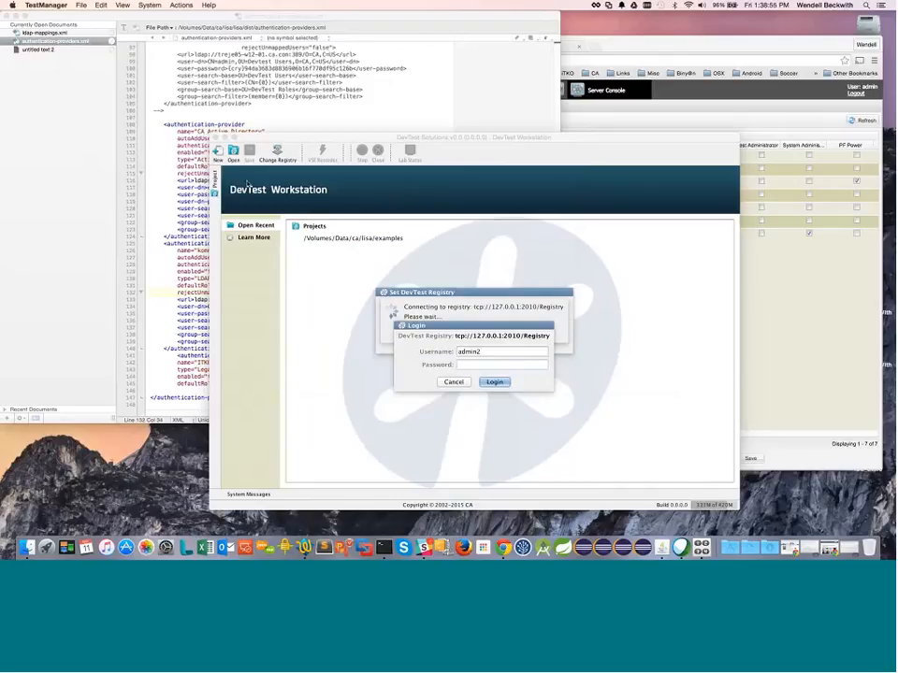
left_click(201, 160)
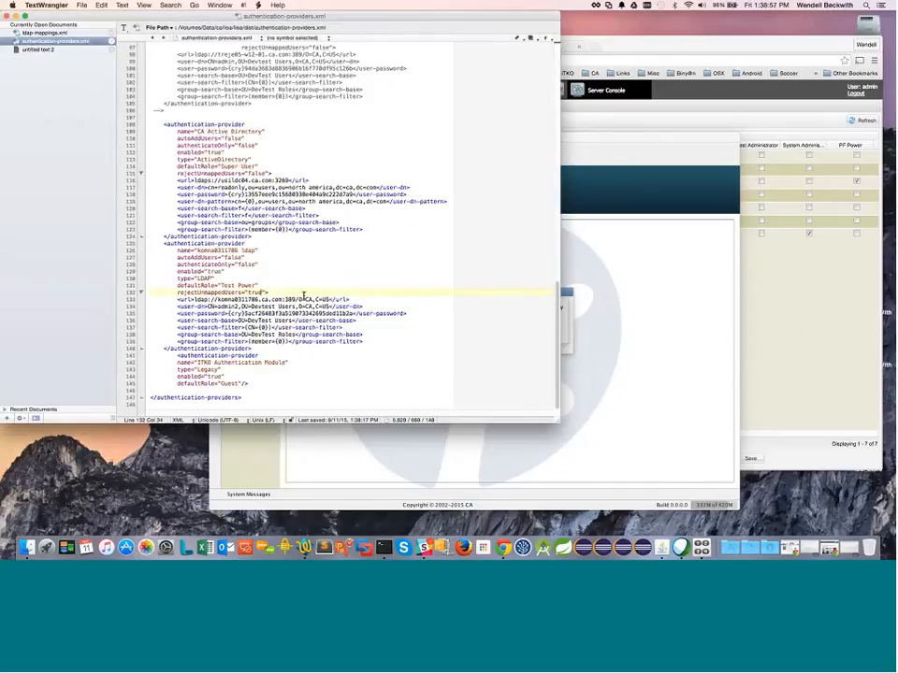
key("super+z")
key("super+s")
Step: Replace the username in the Workstation login prompt with a different LDAP user's ID
key("super+Tab")
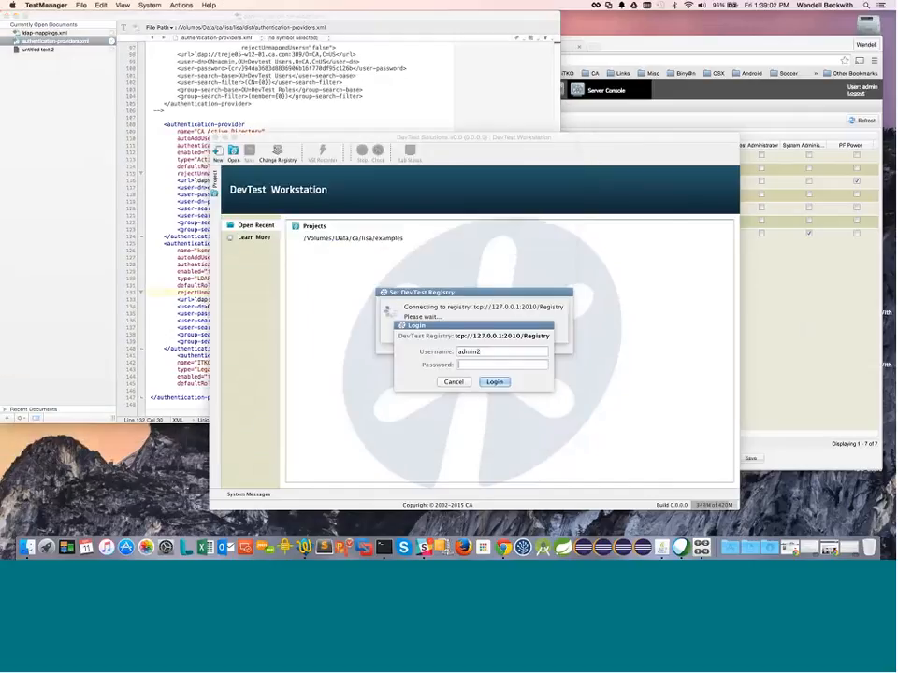
double_click(475, 352)
key("Tab")
Step: Log in as the new LDAP user and confirm their permissions show the SV Power role
type("••••••••")
key("Return")
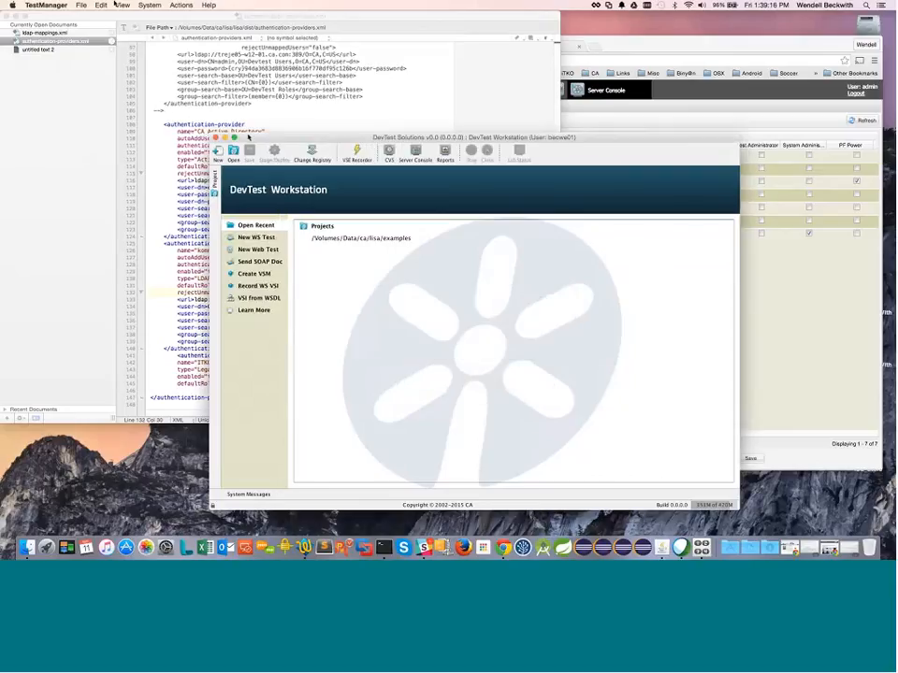
left_click(148, 4)
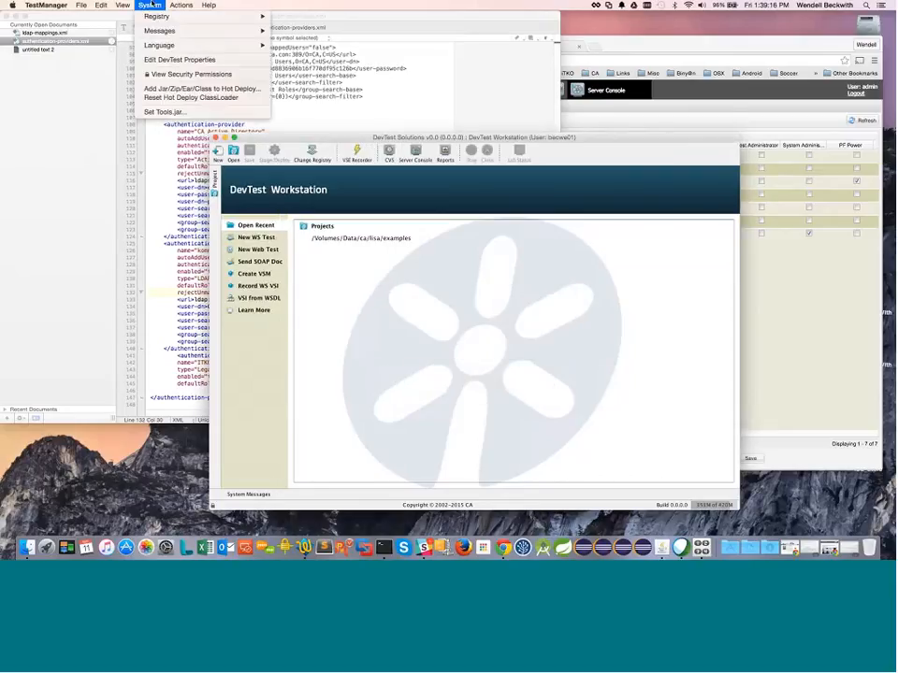
left_click(174, 76)
scroll(514, 402, "down", 5)
scroll(513, 404, "up", 5)
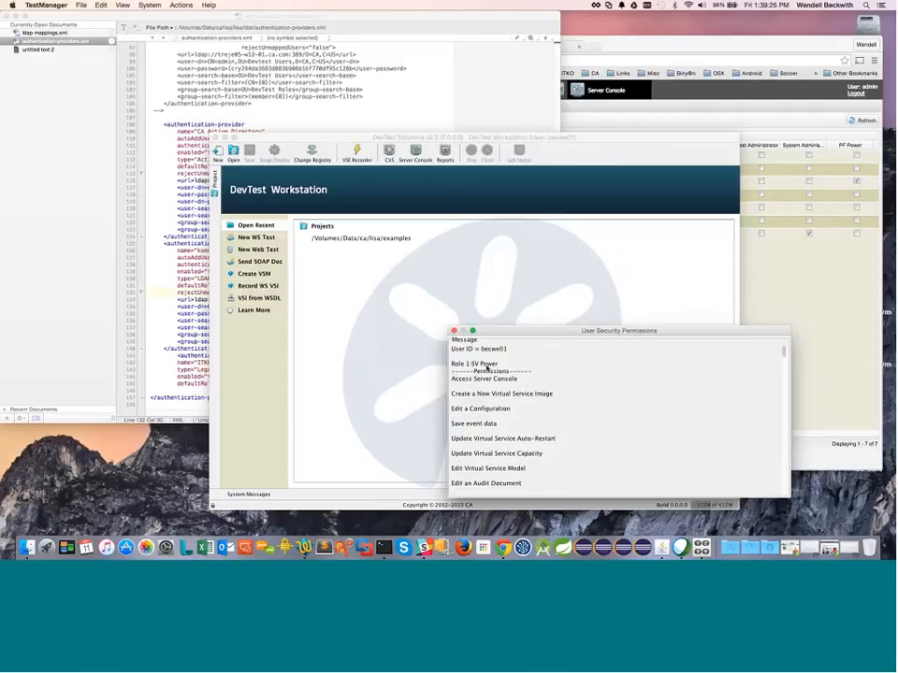
left_click(195, 167)
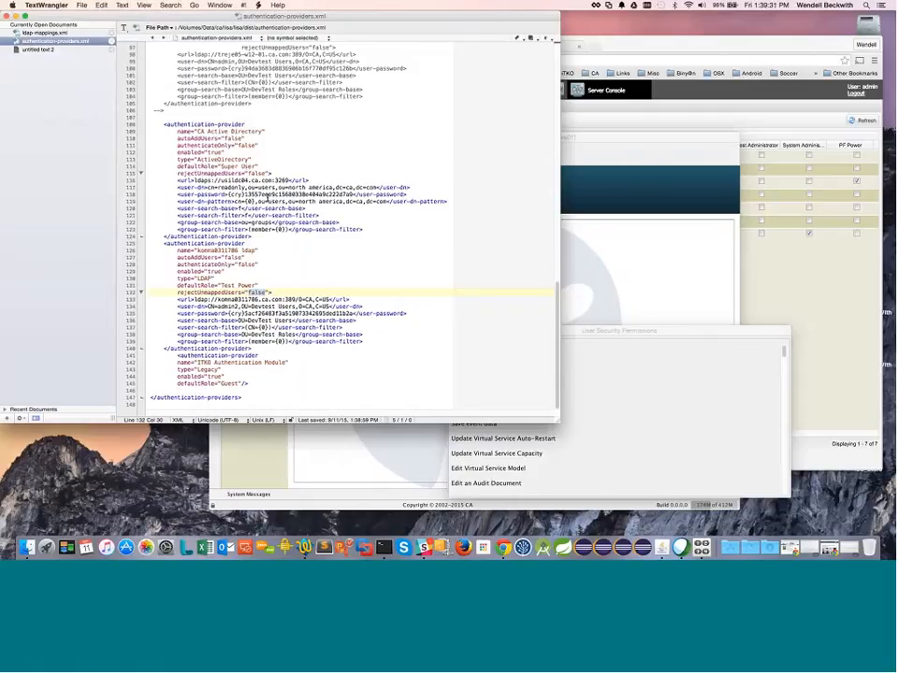
Step: Copy the SV Power groupDN line in ldap-mappings.xml and paste it under Test Administrator
left_click(56, 33)
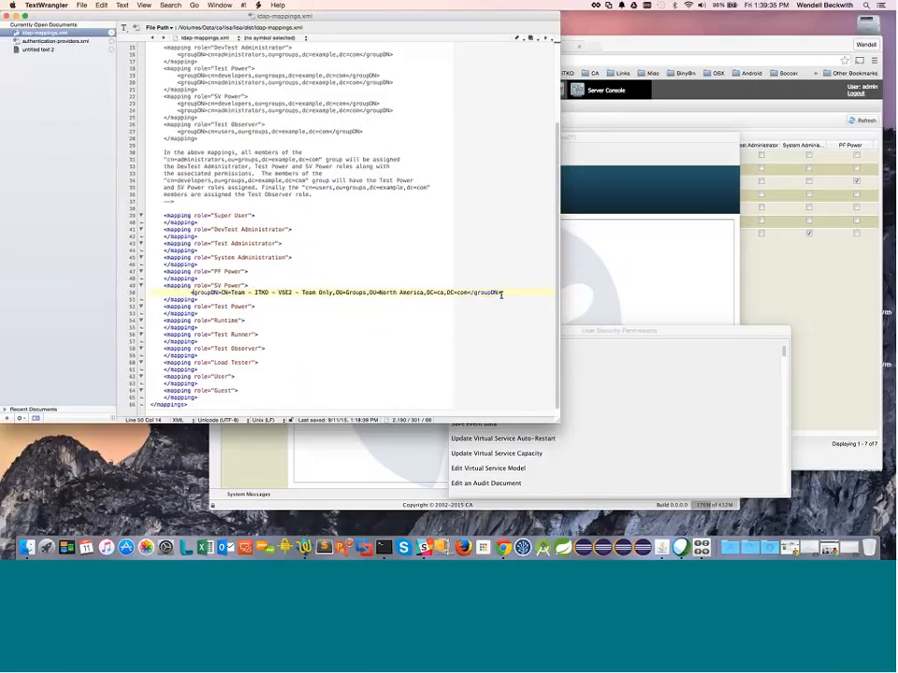
triple_click(245, 291)
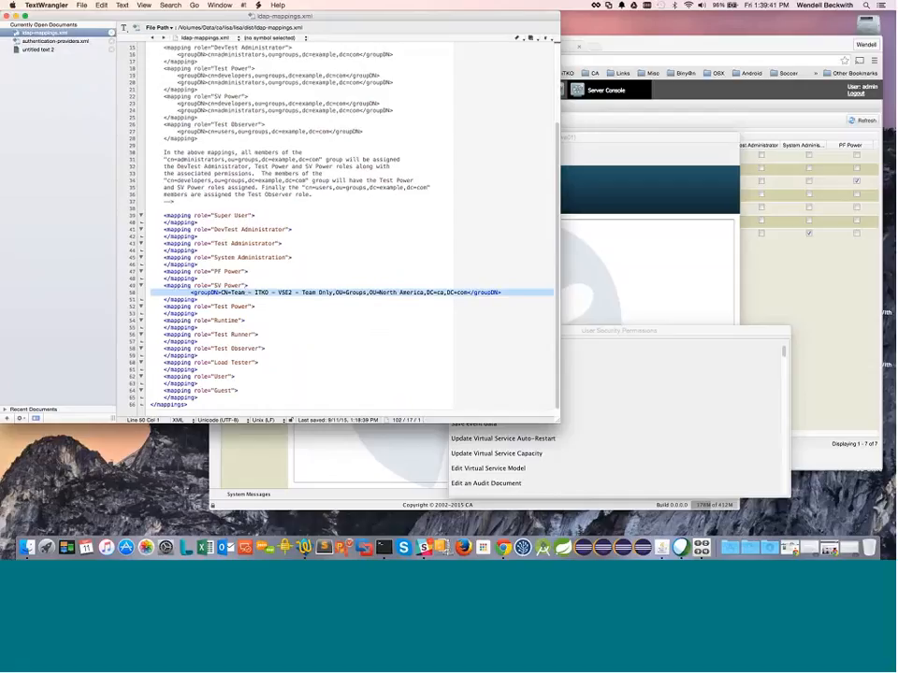
key("super+c")
left_click(155, 252)
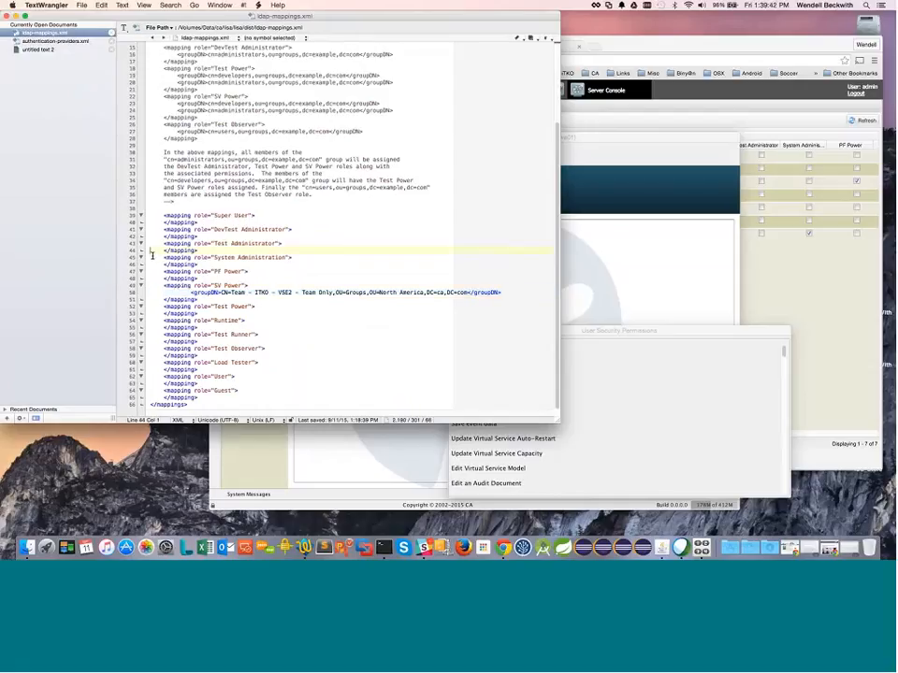
key("super+v")
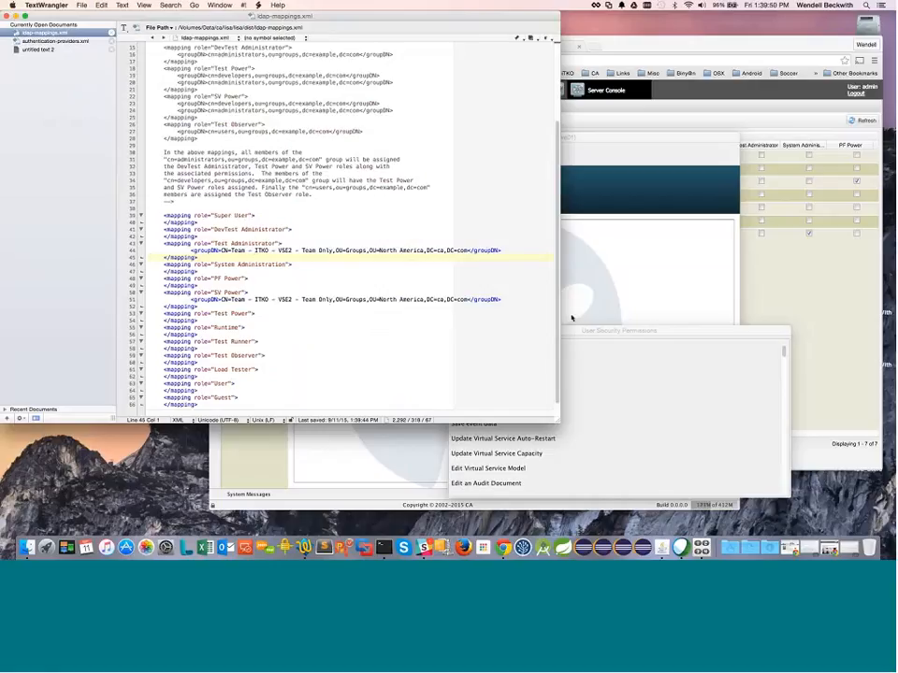
left_click(649, 364)
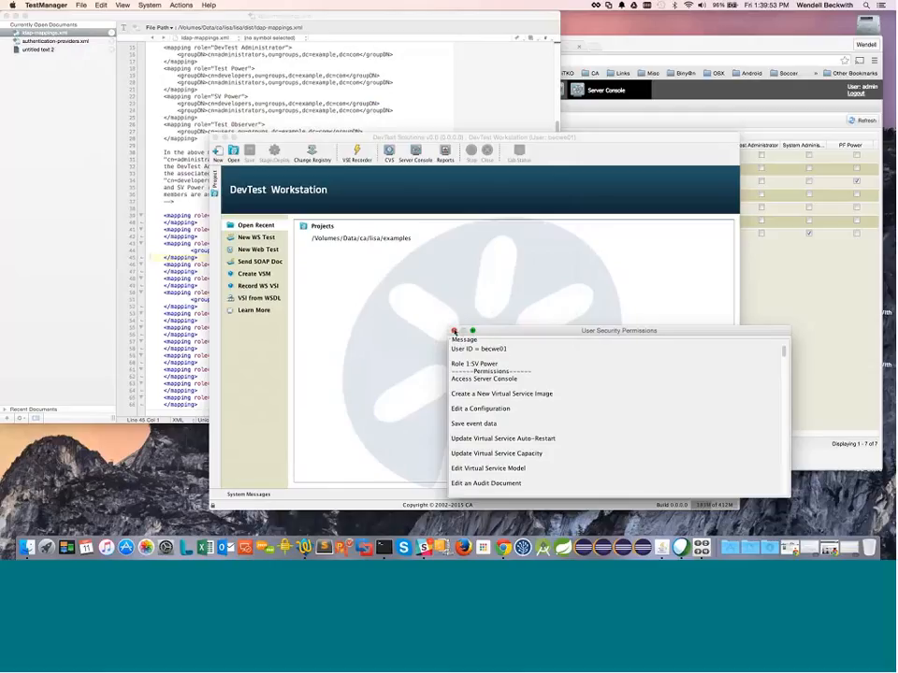
Step: Close the permissions window and refresh the DevTest Console users list in Chrome
left_click(454, 331)
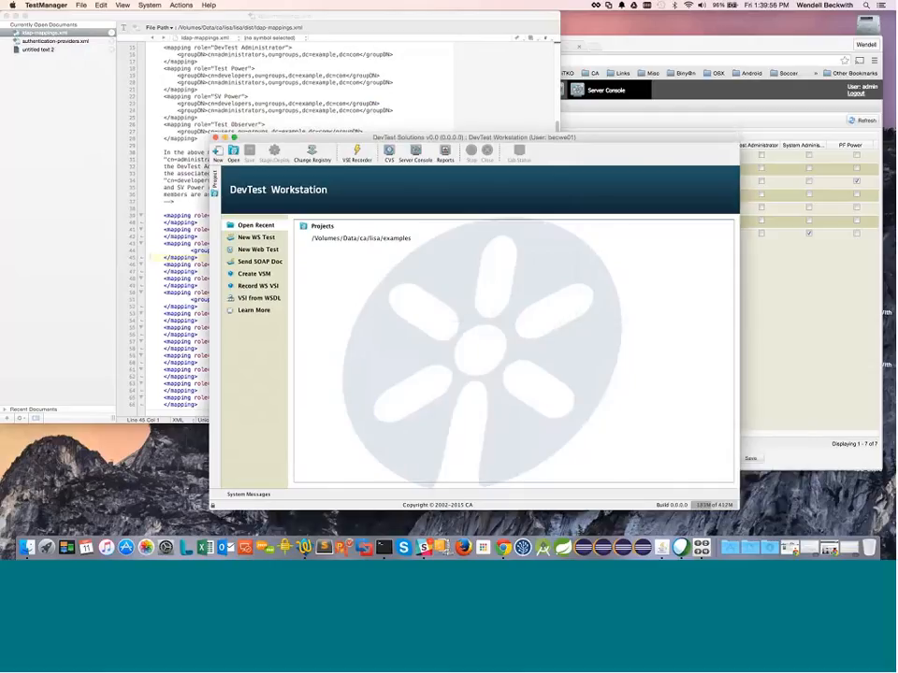
left_click(128, 59)
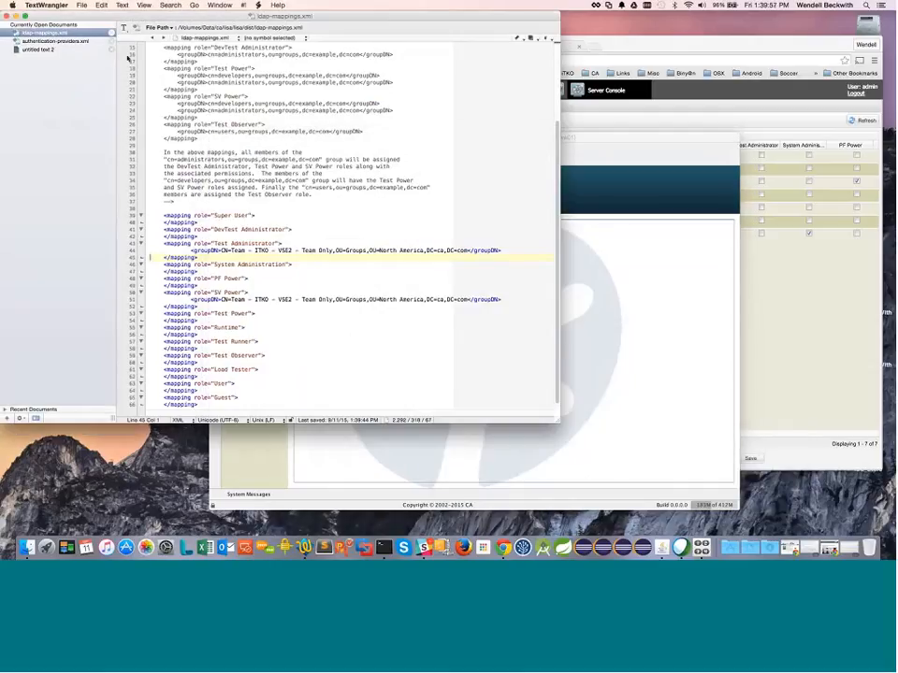
left_click(743, 42)
left_click(857, 124)
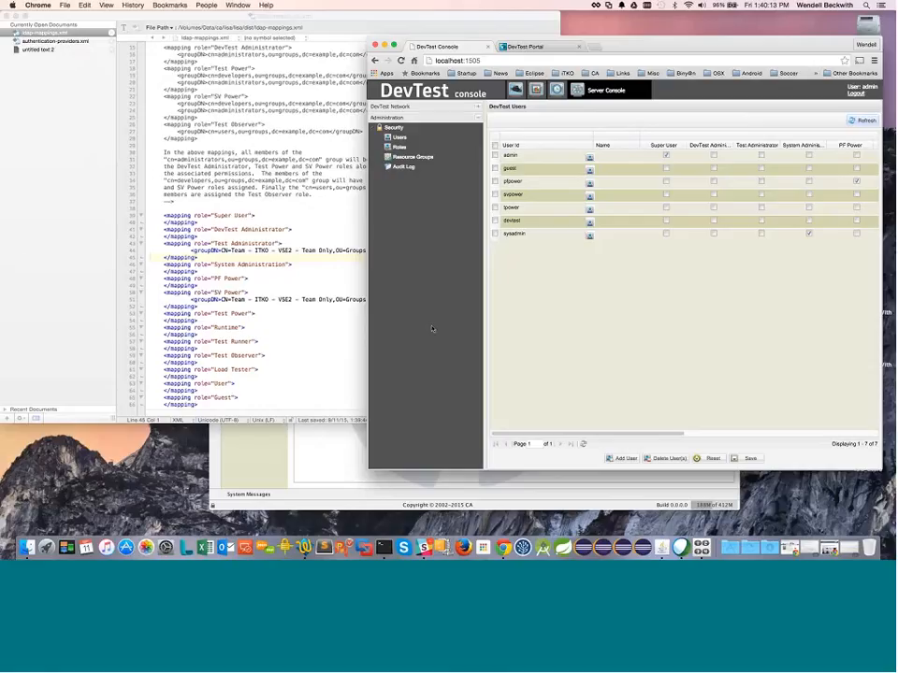
Step: Change authenticateOnly and autoAddUsers from false to true in the CA Active Directory provider
left_click(58, 40)
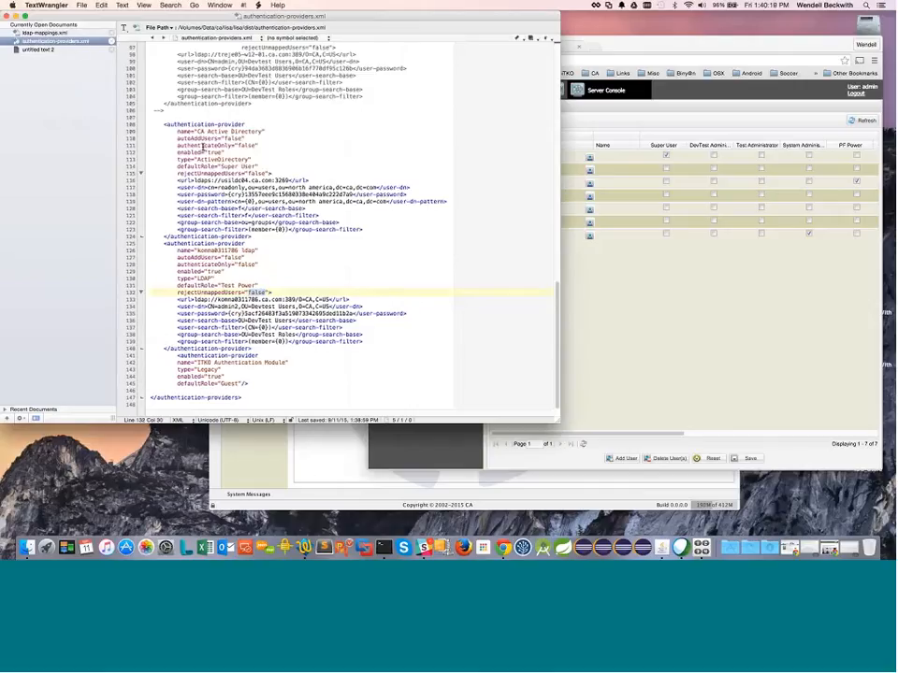
double_click(248, 145)
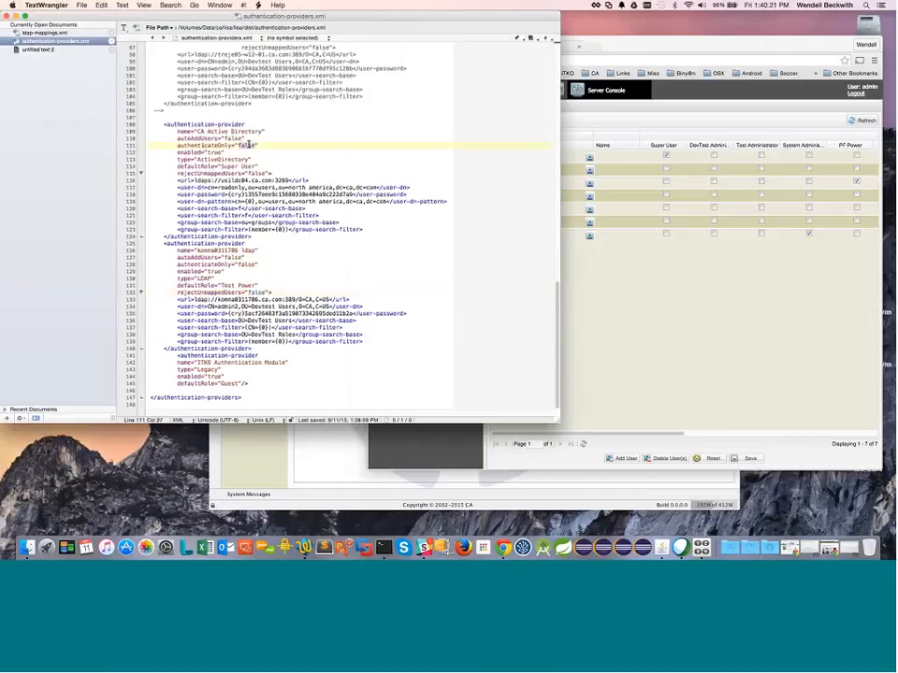
type("true")
double_click(235, 138)
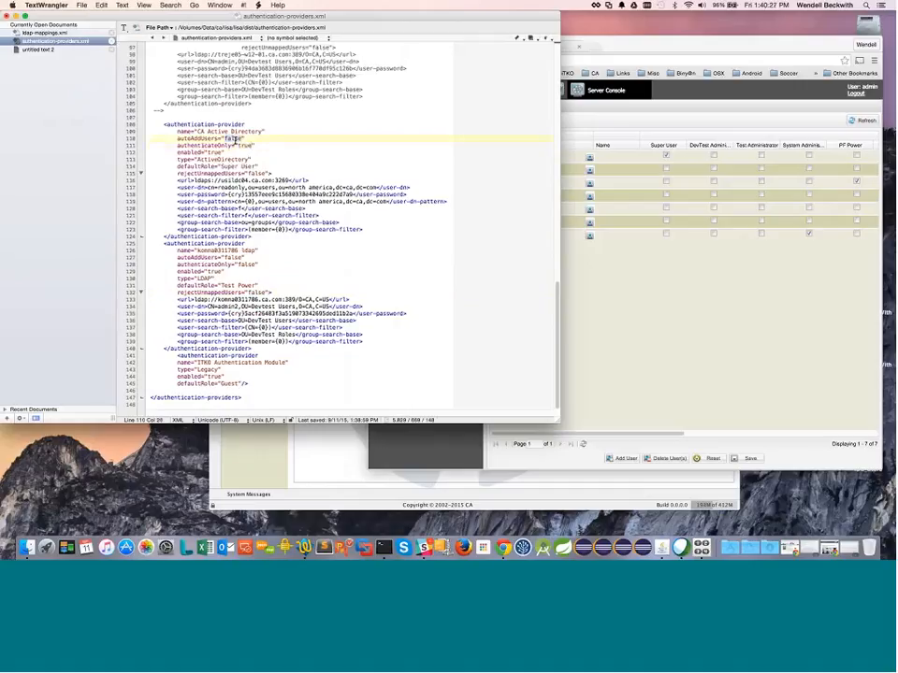
type("true")
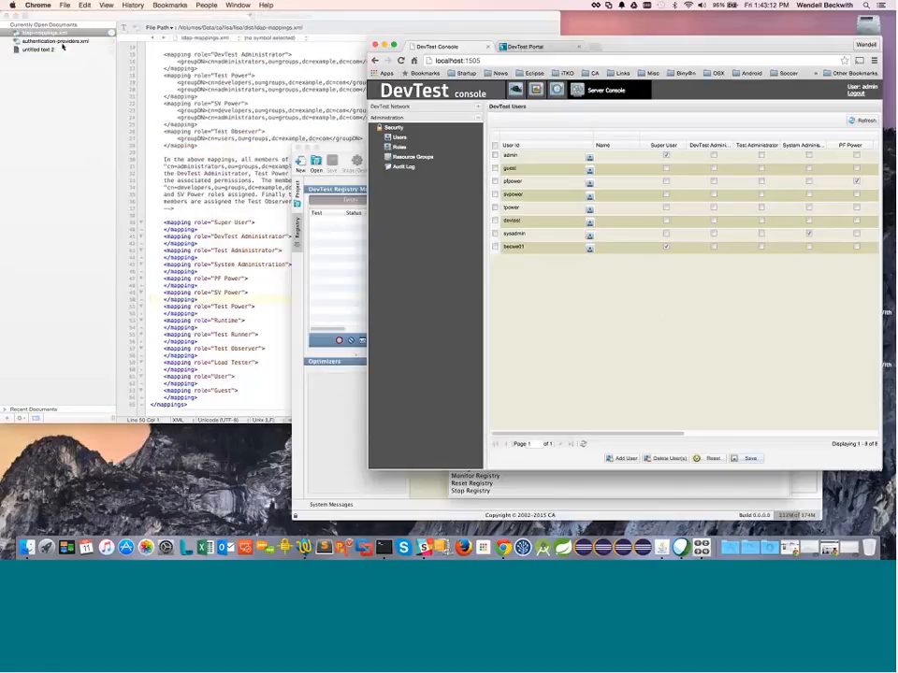
Step: Log in to DevTest Portal with the saved LDAP user name and its password
left_click(536, 47)
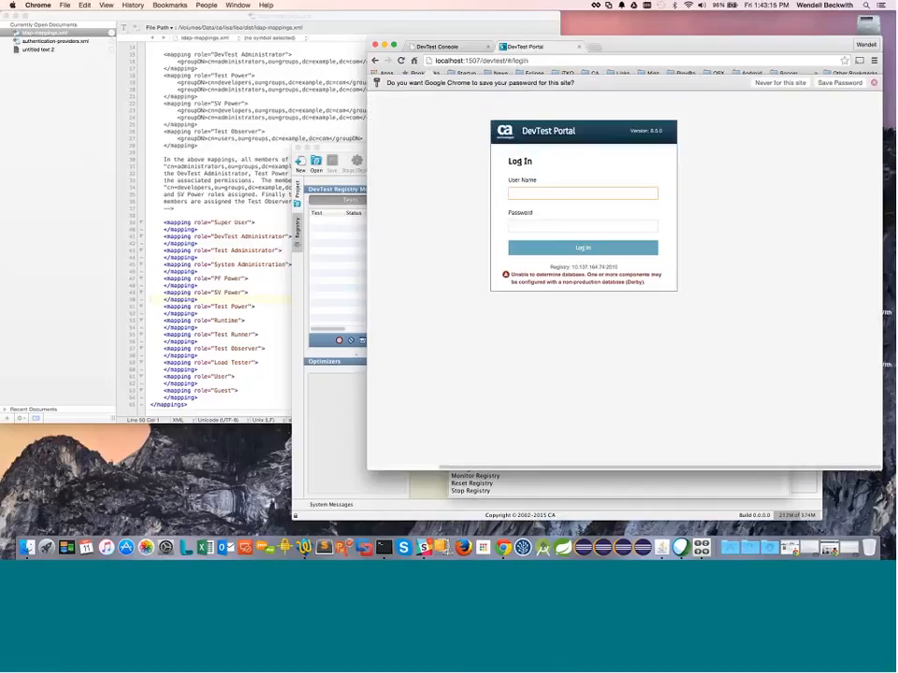
left_click(874, 89)
left_click(520, 183)
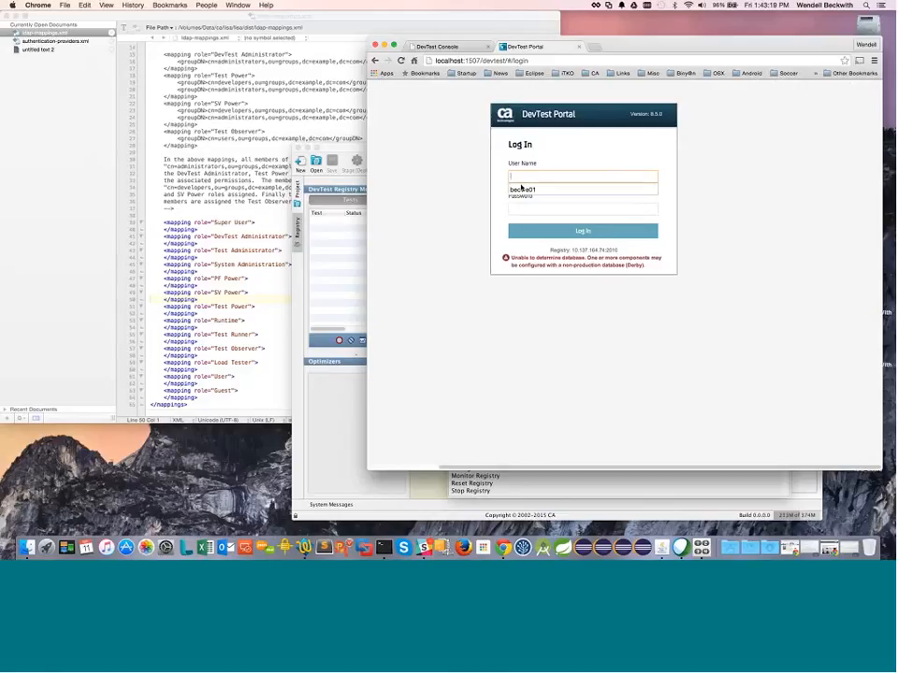
left_click(520, 188)
key("Tab")
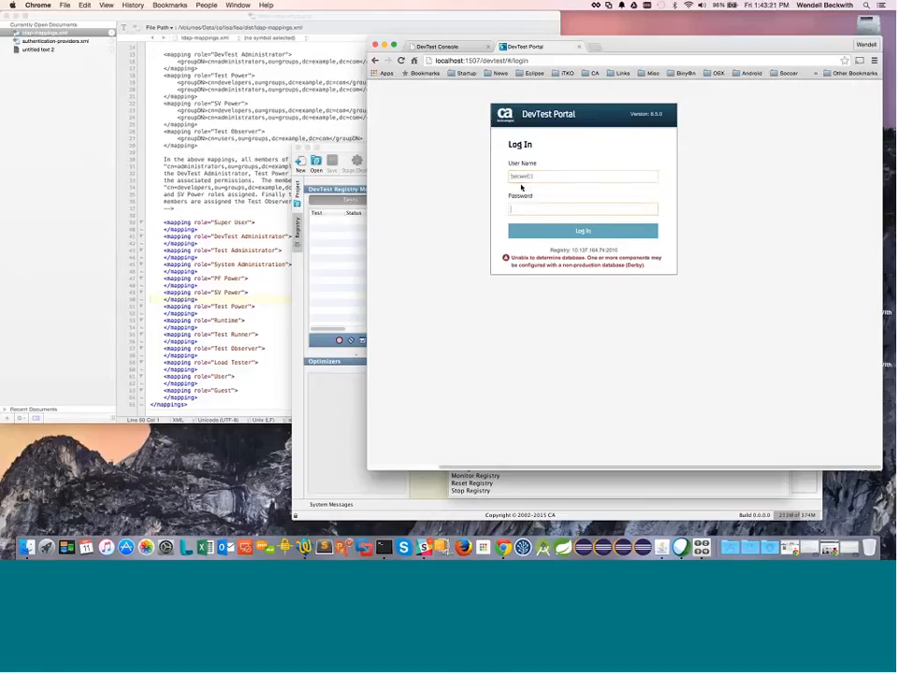
type("•••••••••")
key("Return")
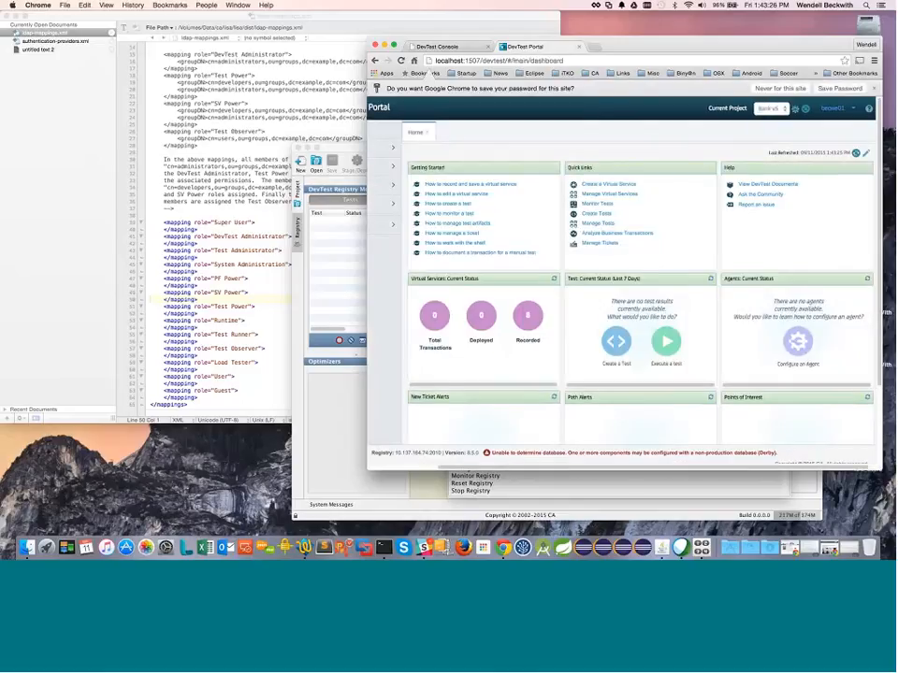
scroll(670, 455, "right", 1)
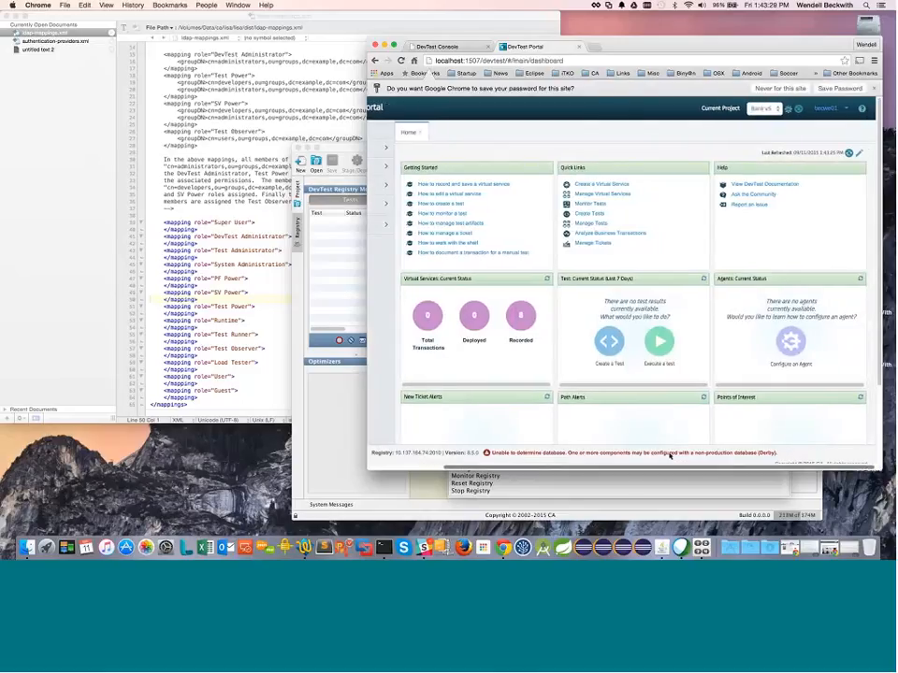
left_click_drag(557, 466, 541, 467)
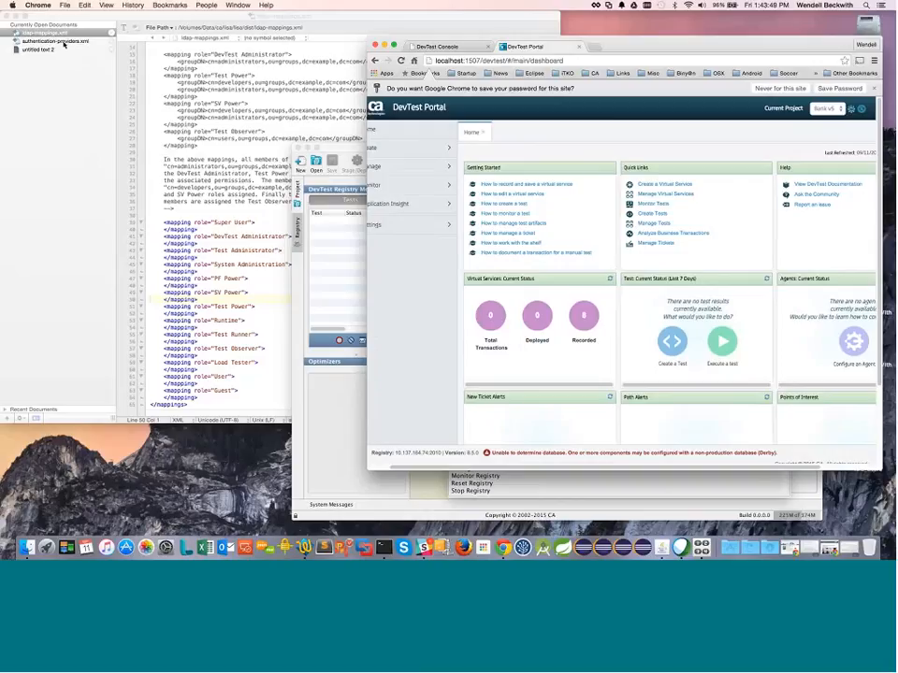
Step: Bring authentication-providers.xml back up in TextWrangler
left_click(62, 42)
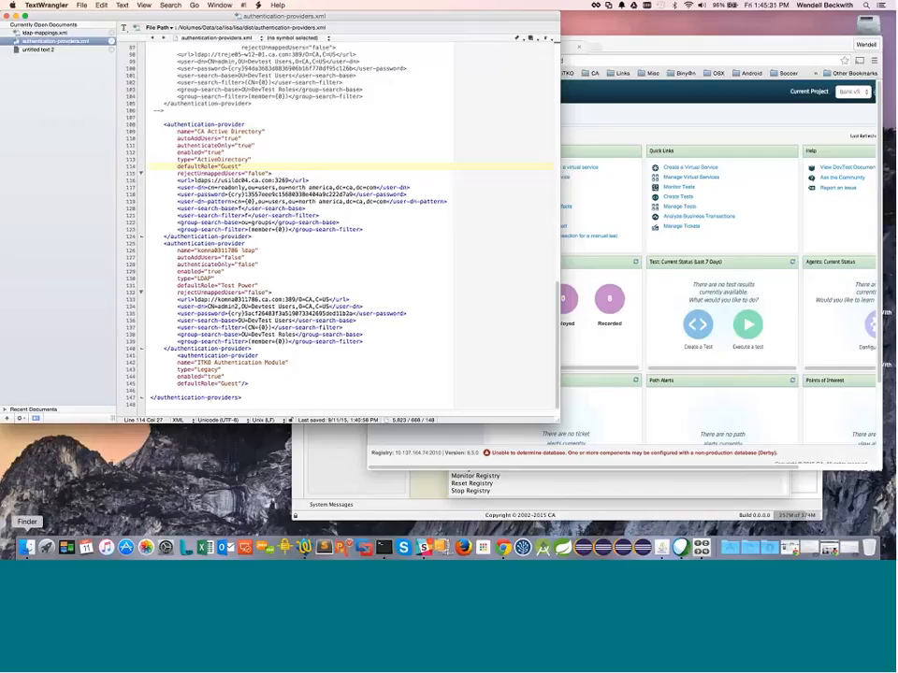
Step: Open Applications > DevTest-8.5.0.54 in Finder and widen the Name column to show full filenames
left_click(26, 546)
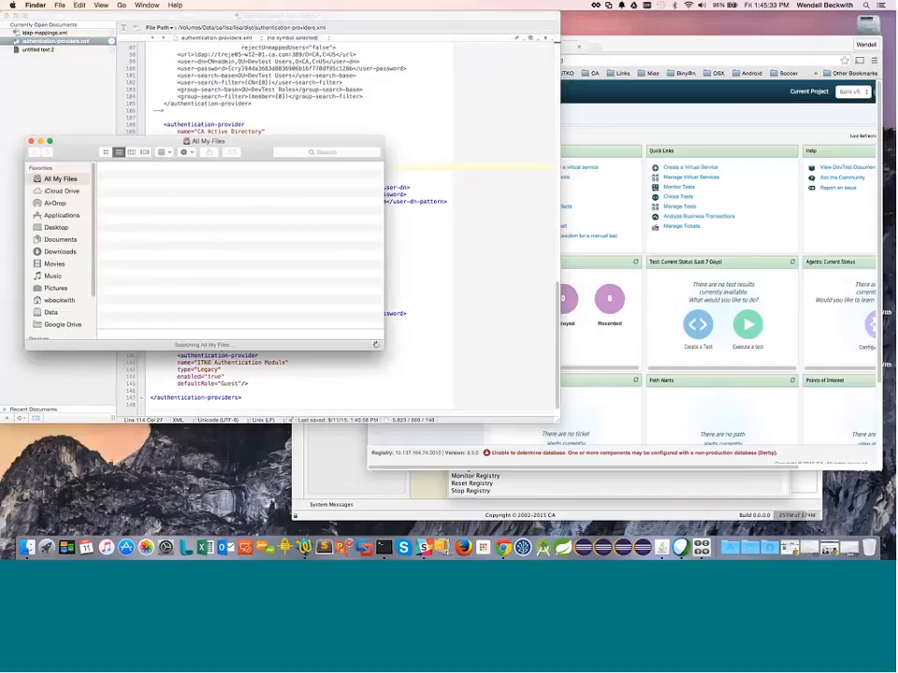
left_click(56, 214)
scroll(102, 209, "down", 3)
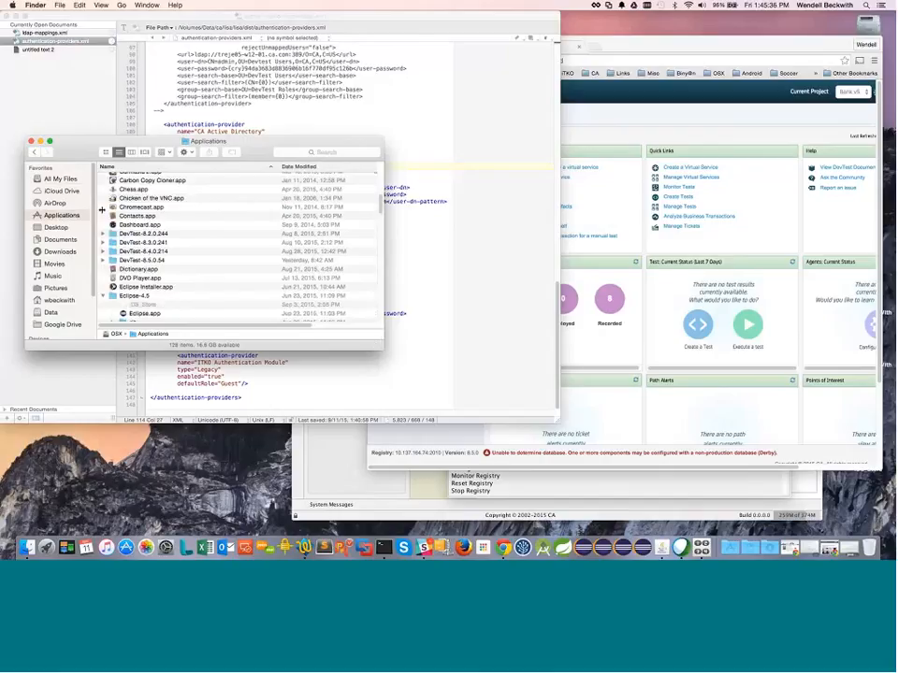
double_click(160, 261)
scroll(263, 218, "down", 5)
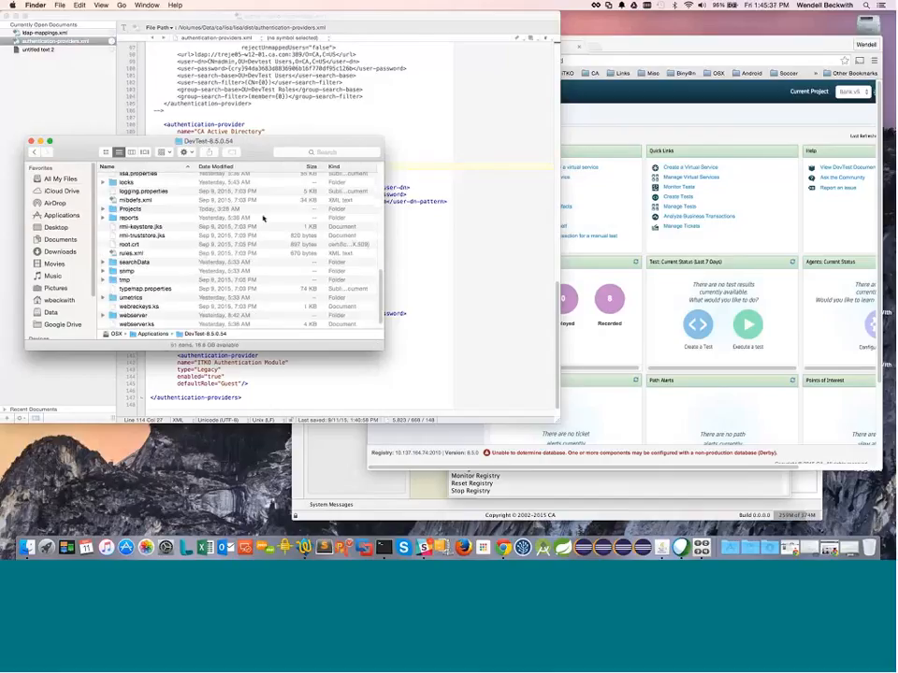
scroll(202, 252, "up", 8)
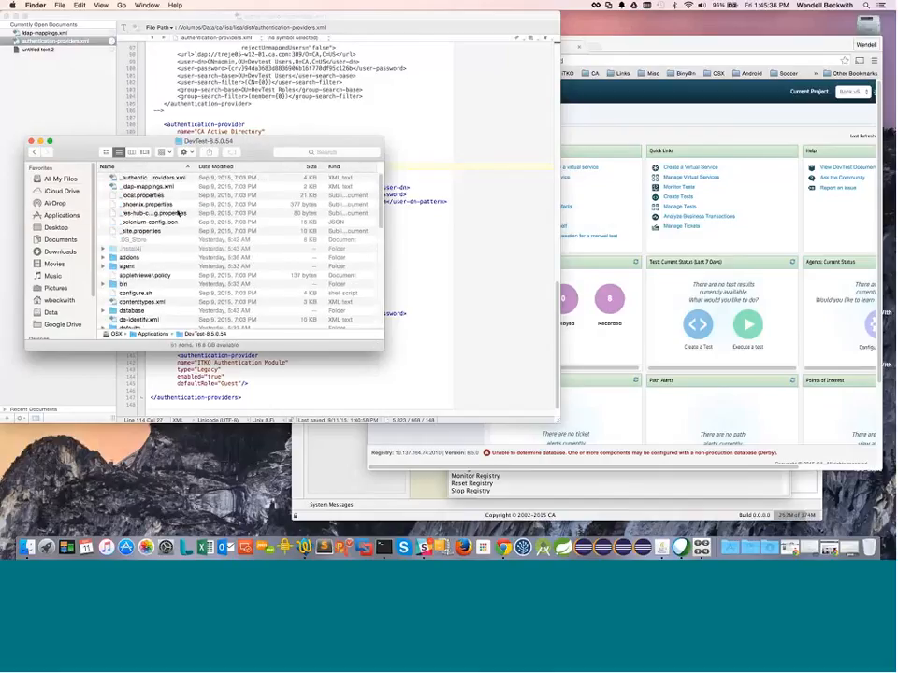
left_click_drag(196, 166, 251, 167)
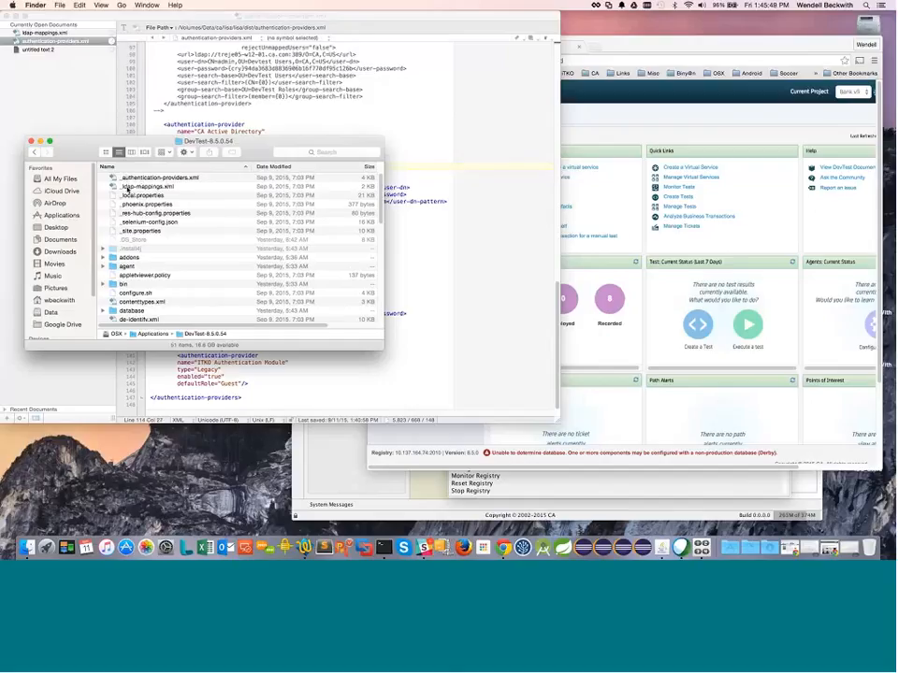
Step: Open _ldap-mappings.xml and _authentication-providers.xml in TextWrangler by dragging them into its sidebar
left_click_drag(169, 186, 72, 109)
left_click_drag(165, 176, 76, 93)
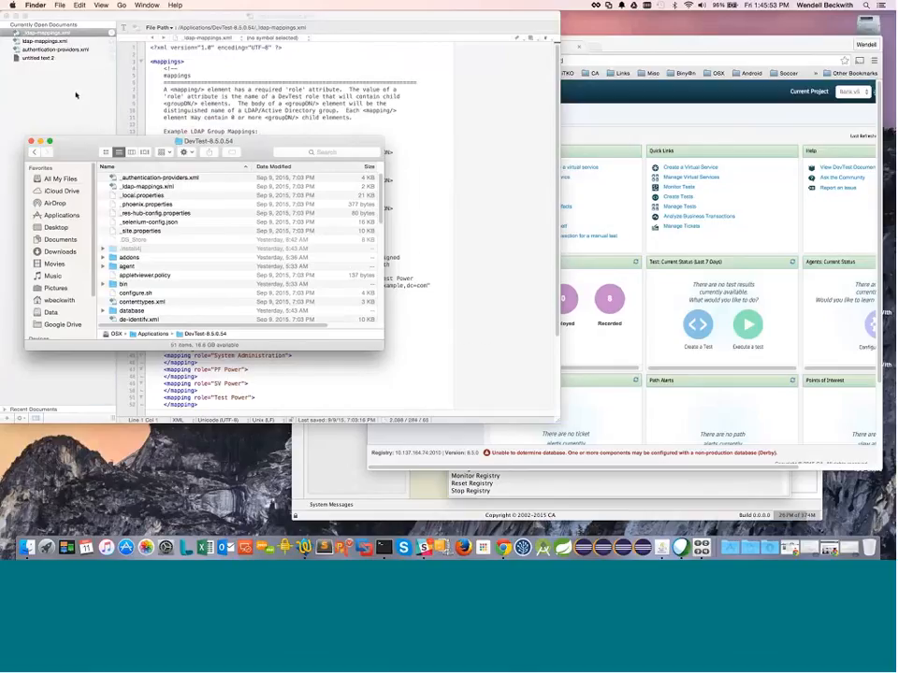
left_click(76, 94)
scroll(290, 215, "down", 10)
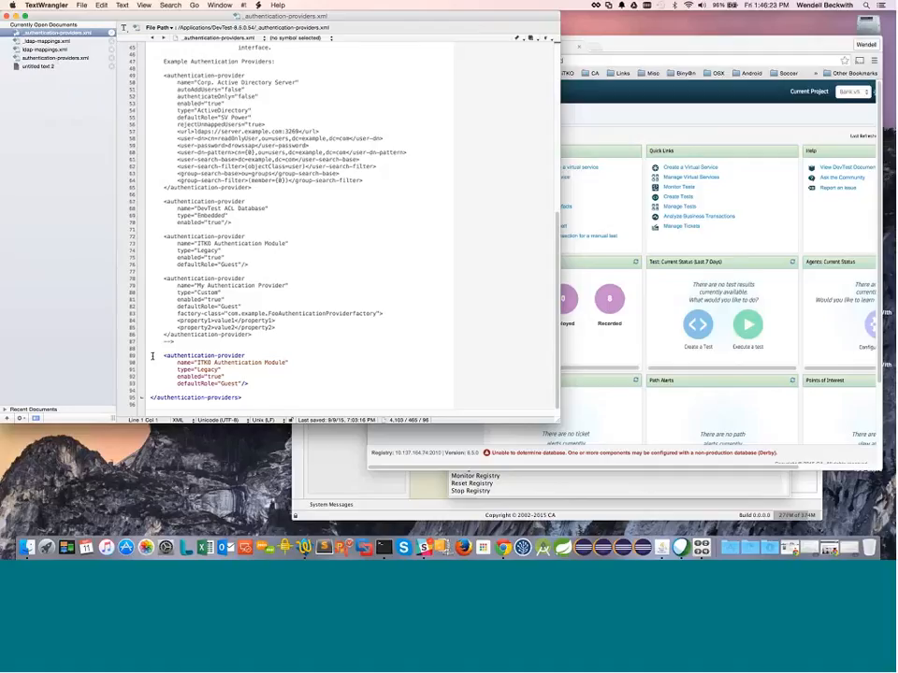
Step: Select lines 89–93, the ITKO Authentication Module provider block, in _authentication-providers.xml
left_click_drag(153, 356, 250, 390)
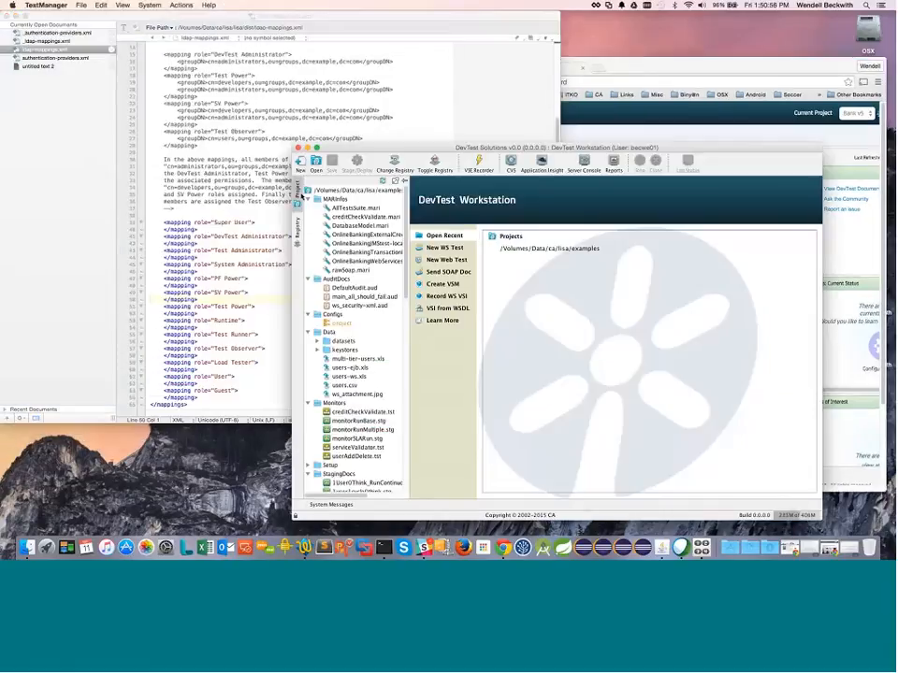
Step: Replace the CA Active Directory bind password on line 118 with a new plain-text password and save
left_click(40, 46)
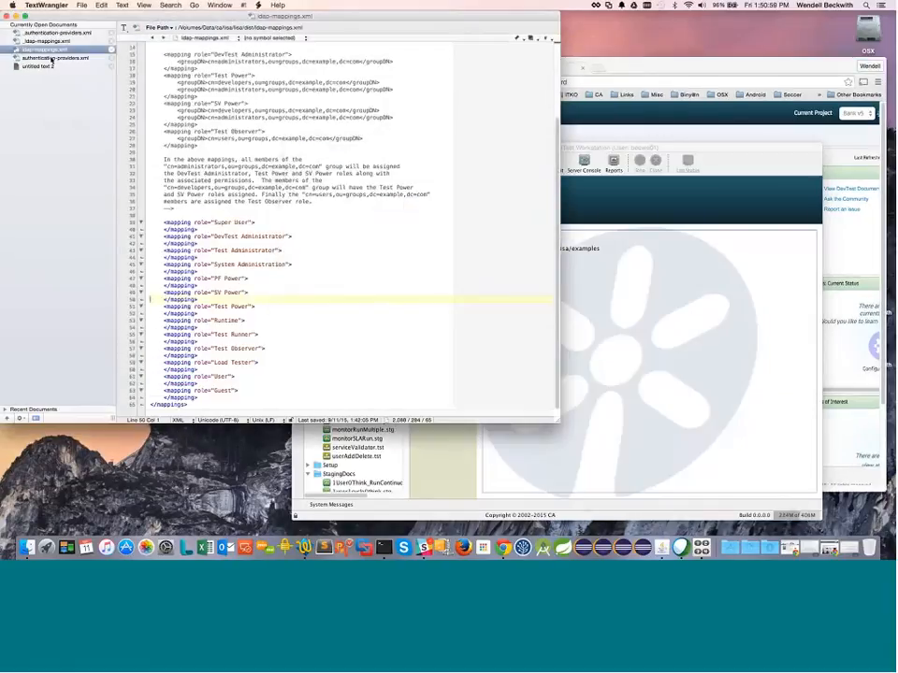
left_click(51, 58)
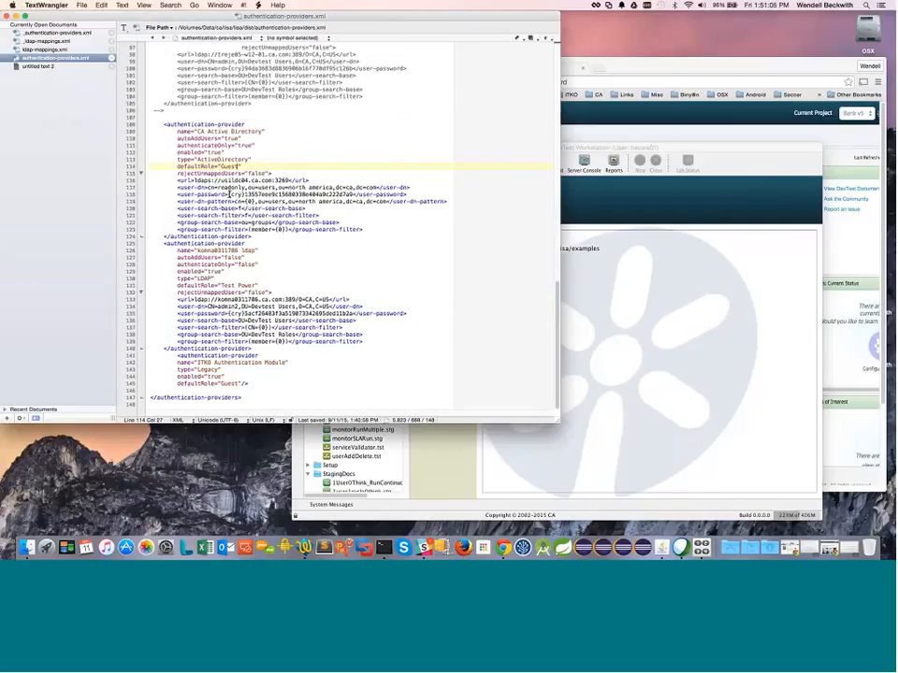
left_click_drag(228, 194, 354, 195)
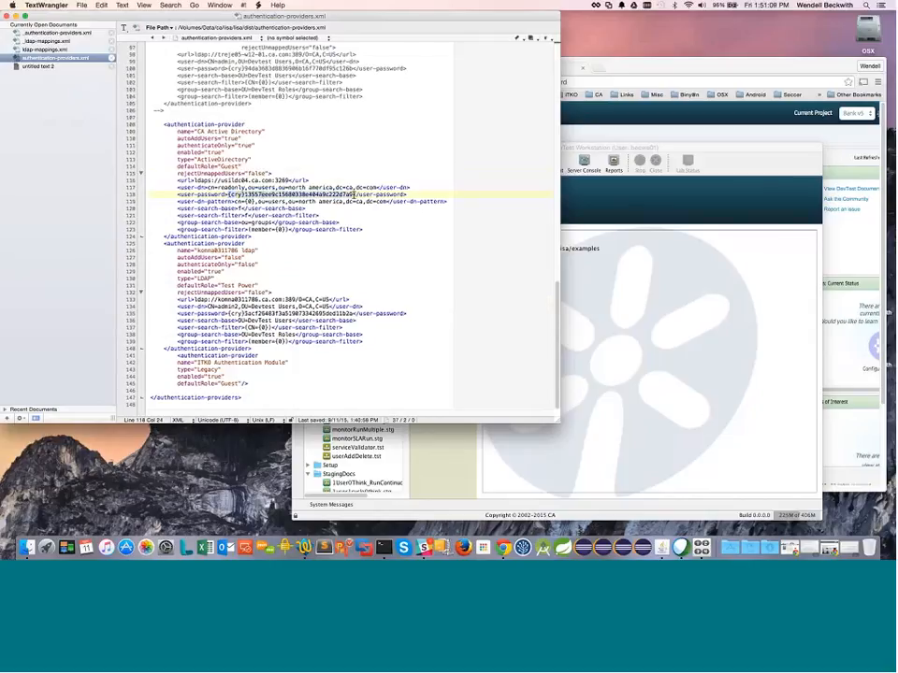
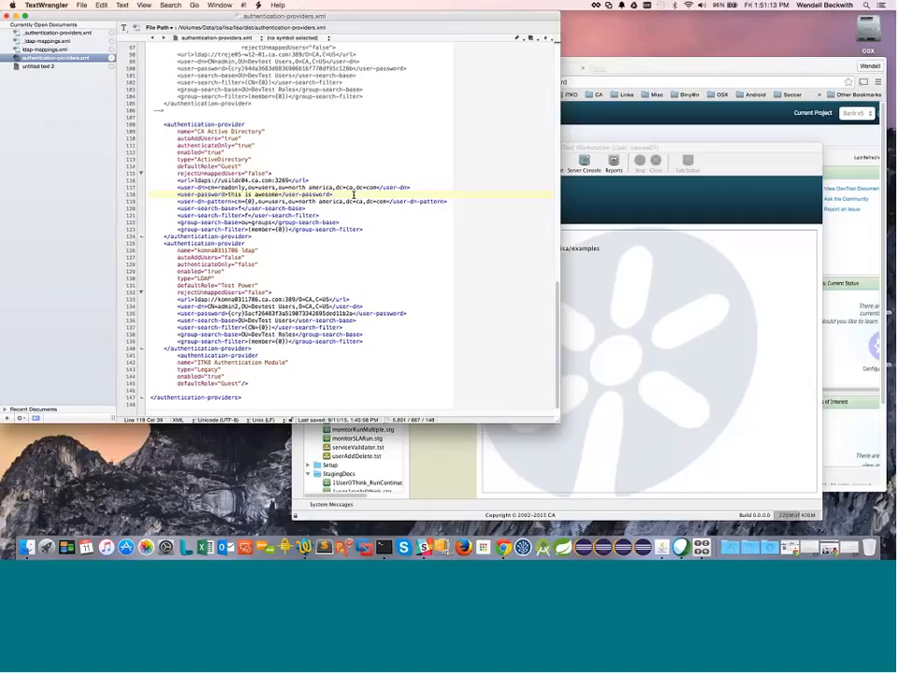
key("super+s")
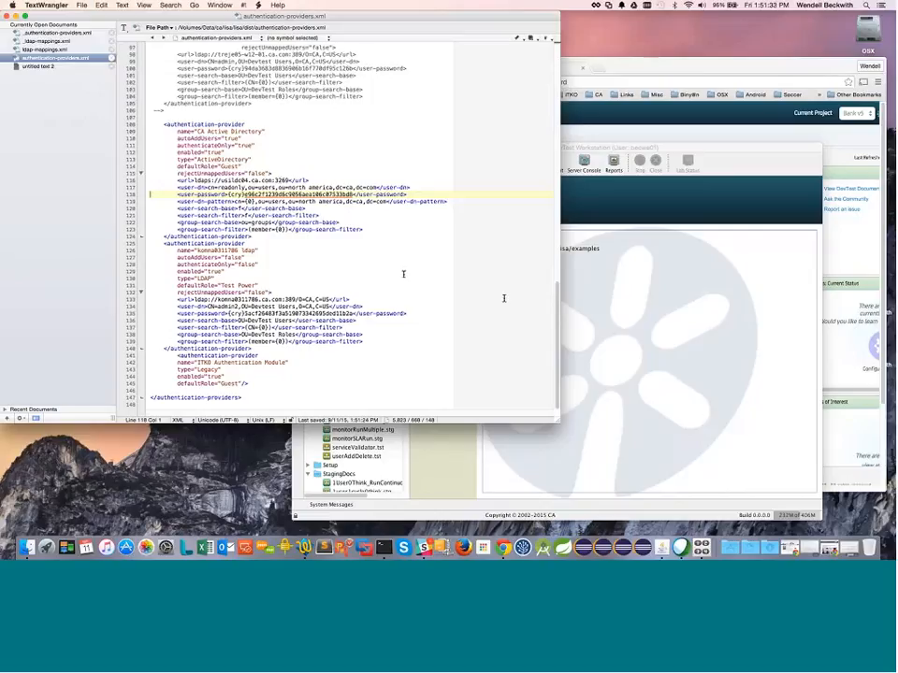
left_click(750, 148)
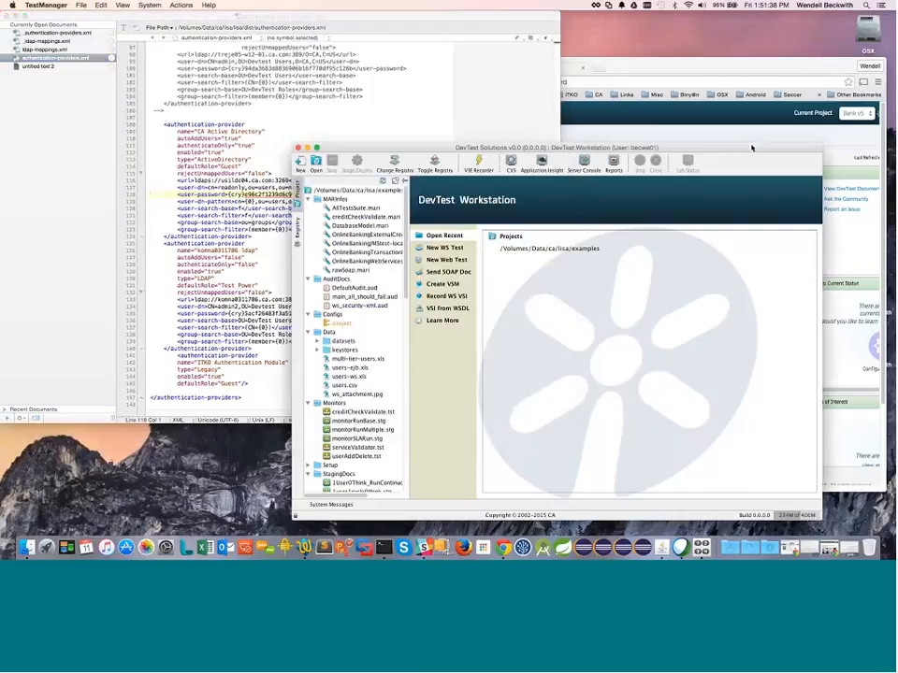